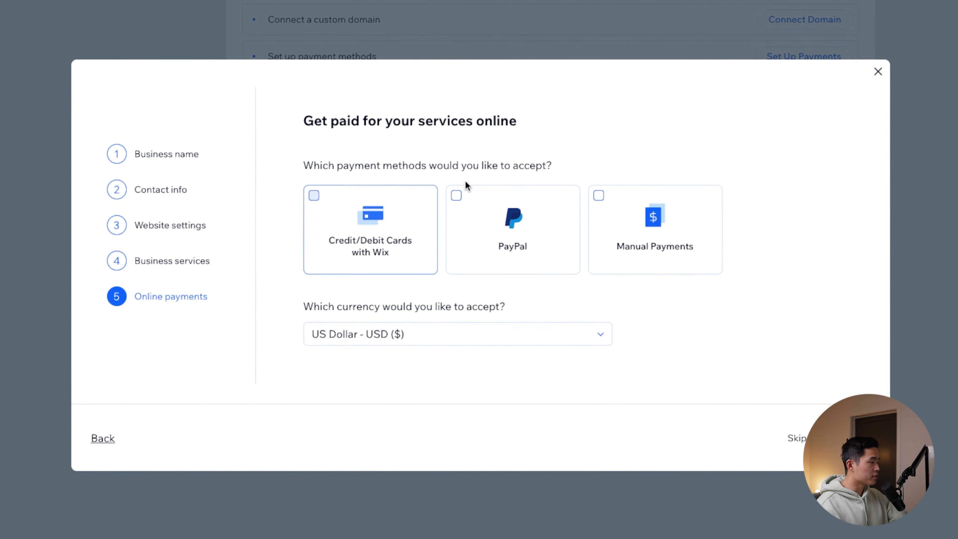
- Skip the online payments setup without choosing any payment method and continue to the site dashboard
click(793, 439)
click(522, 271)
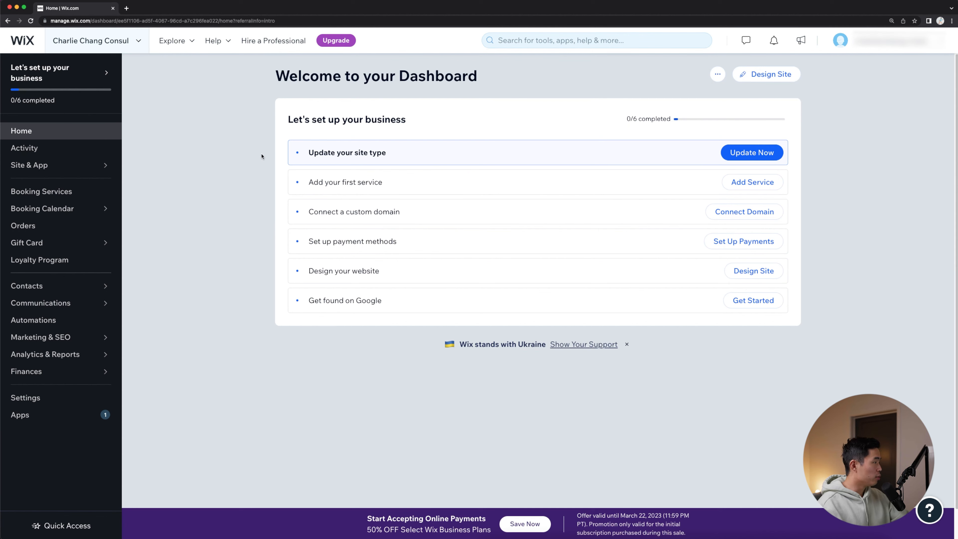
- Open the premium upgrade page and compare the features and prices of the Website Plans
click(336, 40)
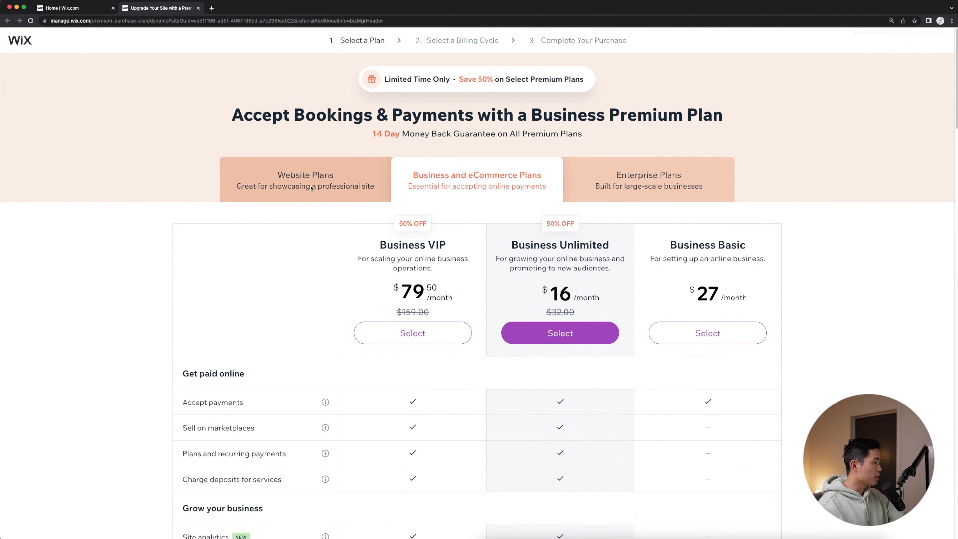
click(293, 176)
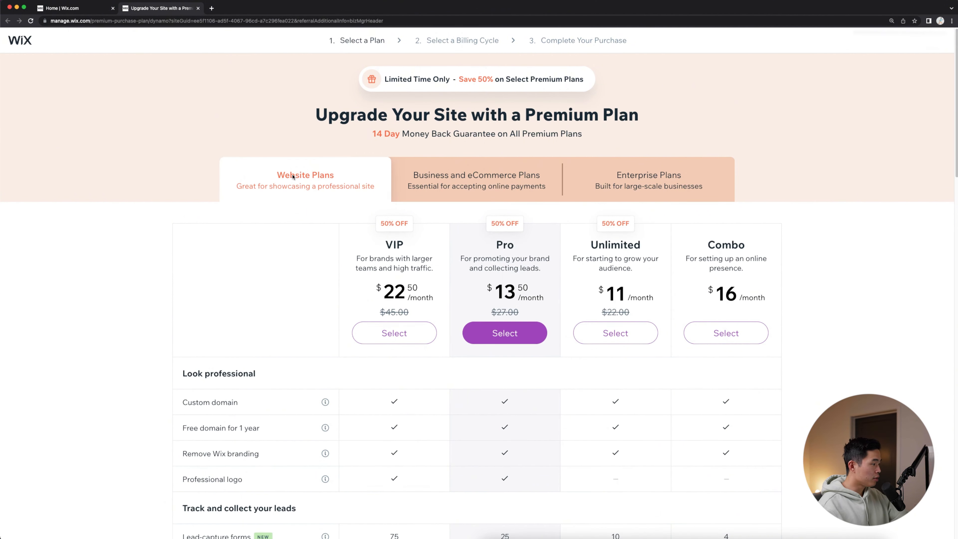
scroll(300, 200, down, 1)
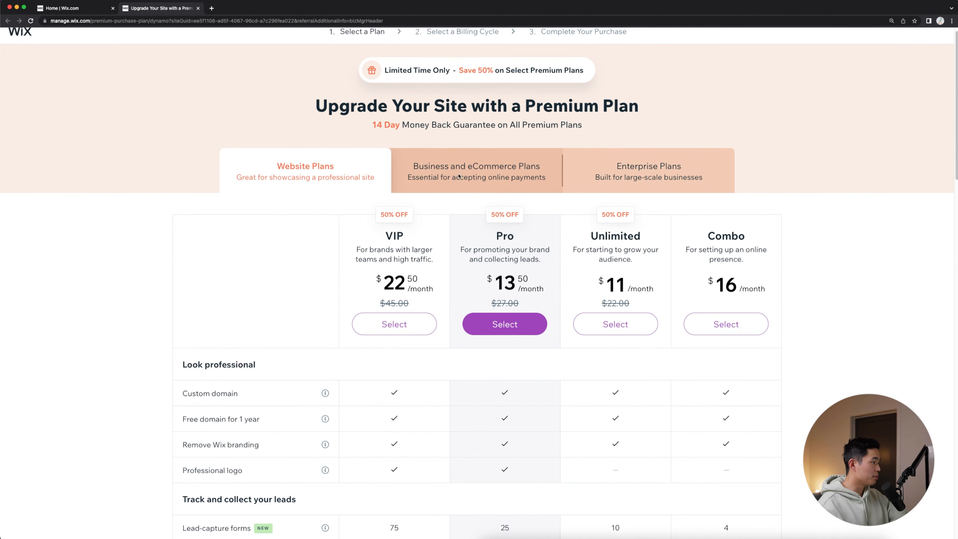
scroll(606, 327, down, 5)
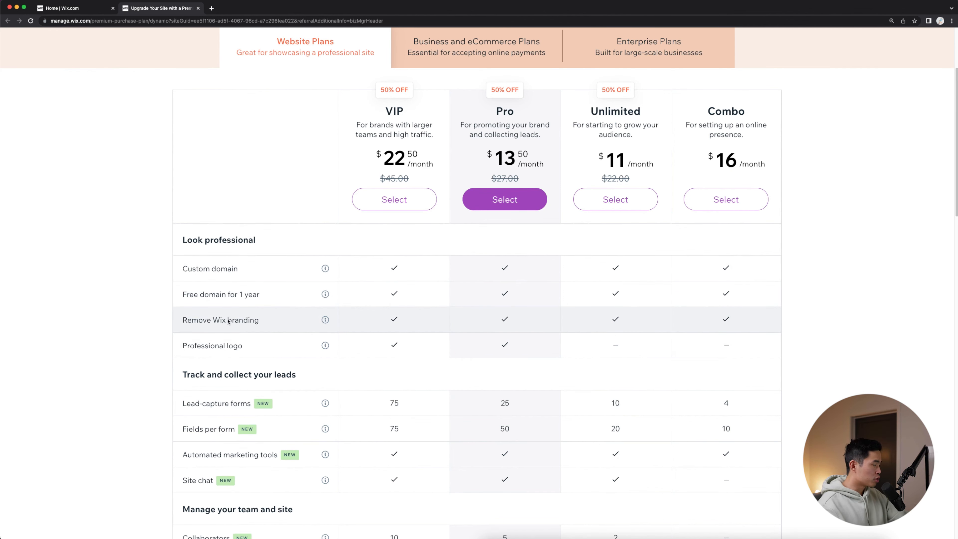
scroll(263, 323, down, 6)
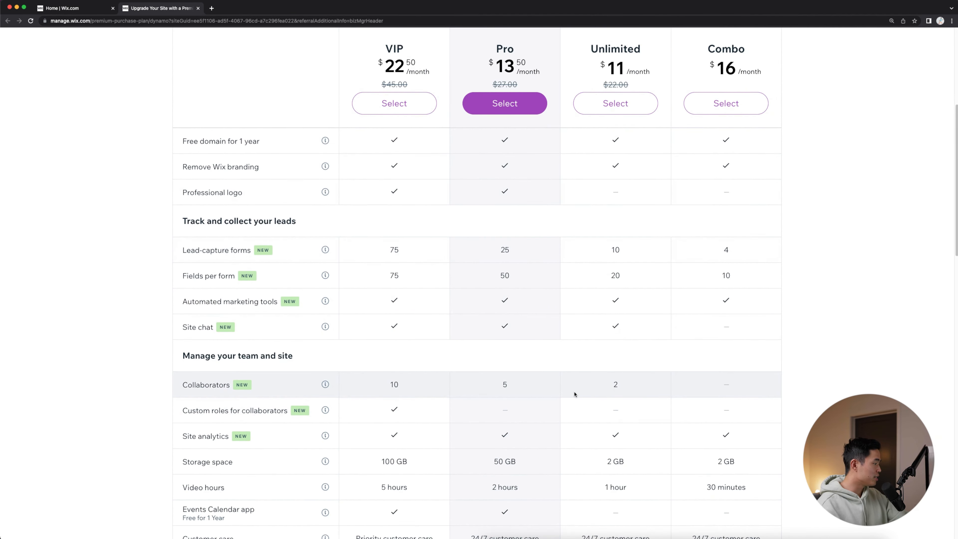
scroll(593, 411, up, 10)
- Review the Business and eCommerce Plans, comparing the prices and features of each tier
click(517, 184)
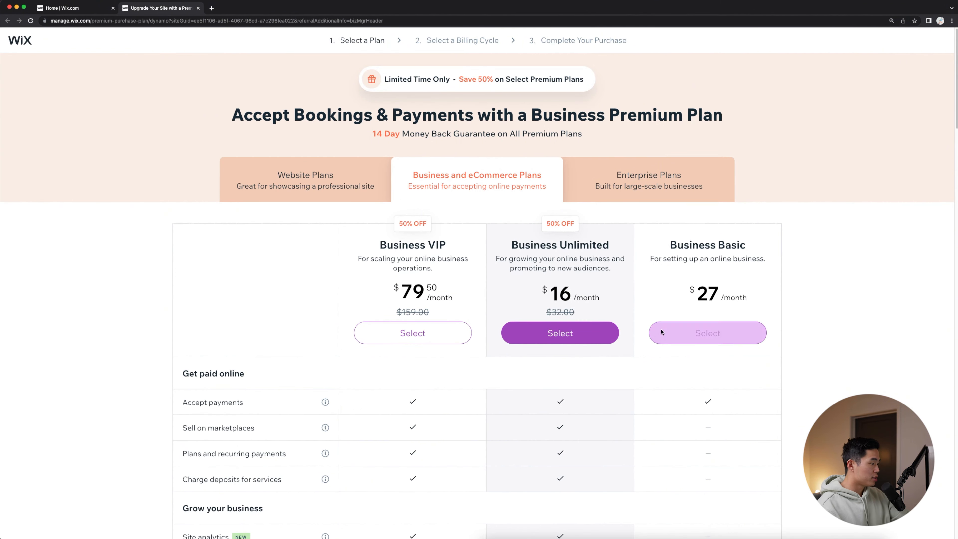
scroll(759, 289, down, 3)
scroll(258, 352, up, 3)
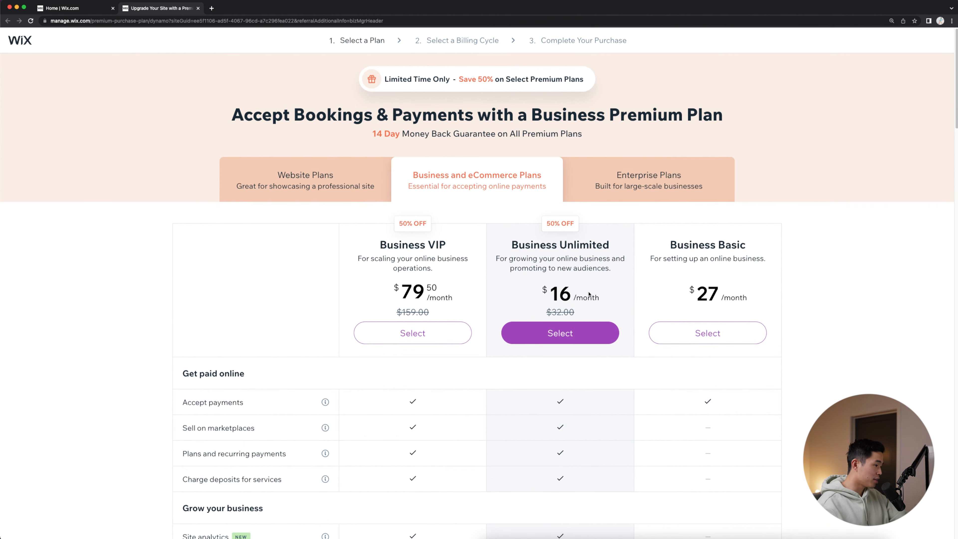
scroll(775, 358, down, 1)
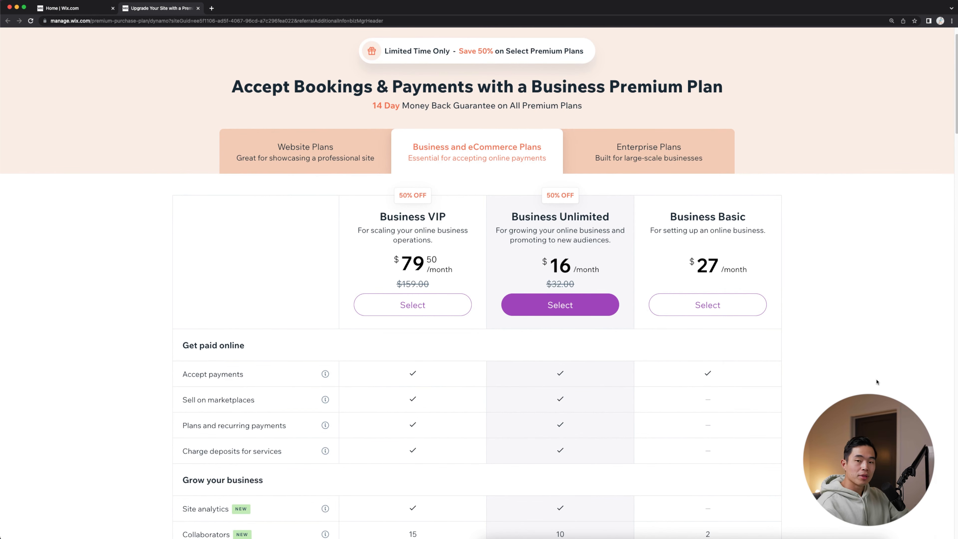
scroll(863, 385, up, 1)
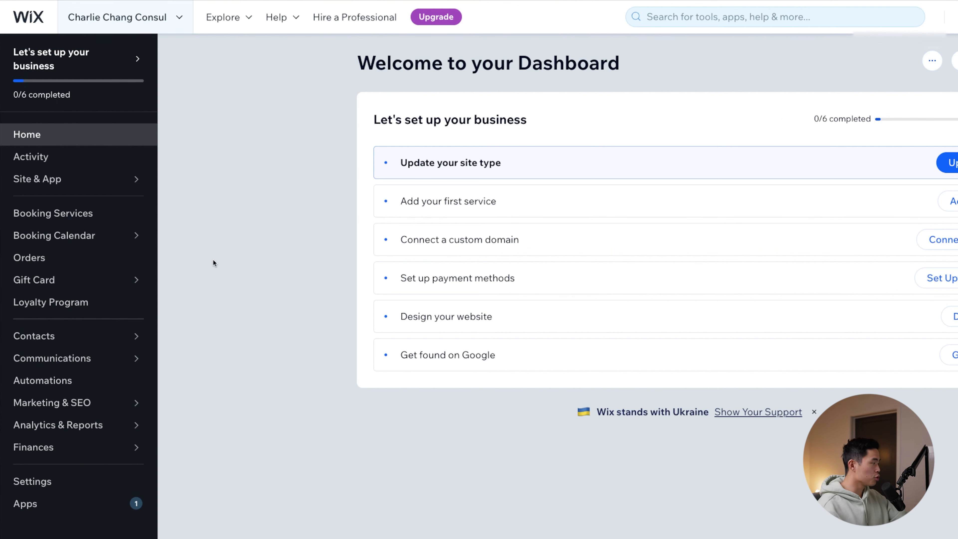
- Look through the Consultant service templates in Booking Services and return to the dashboard home
click(64, 214)
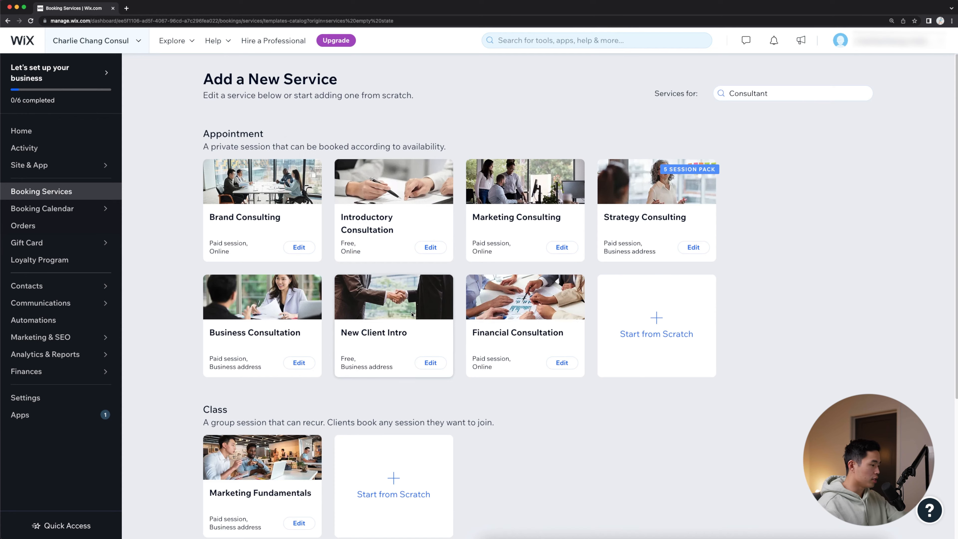
scroll(412, 313, down, 5)
scroll(669, 270, up, 5)
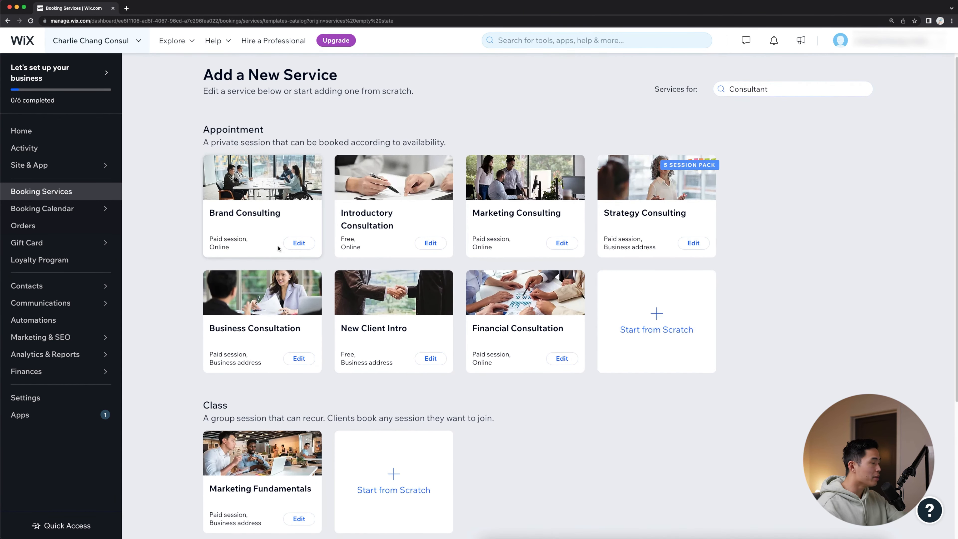
click(21, 130)
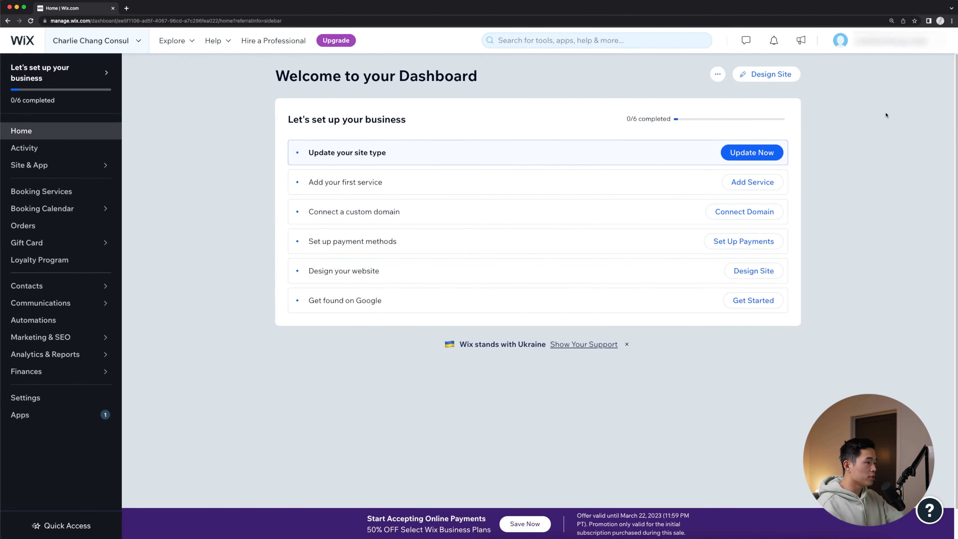
- Start designing the site by choosing to customize a designed template
click(782, 74)
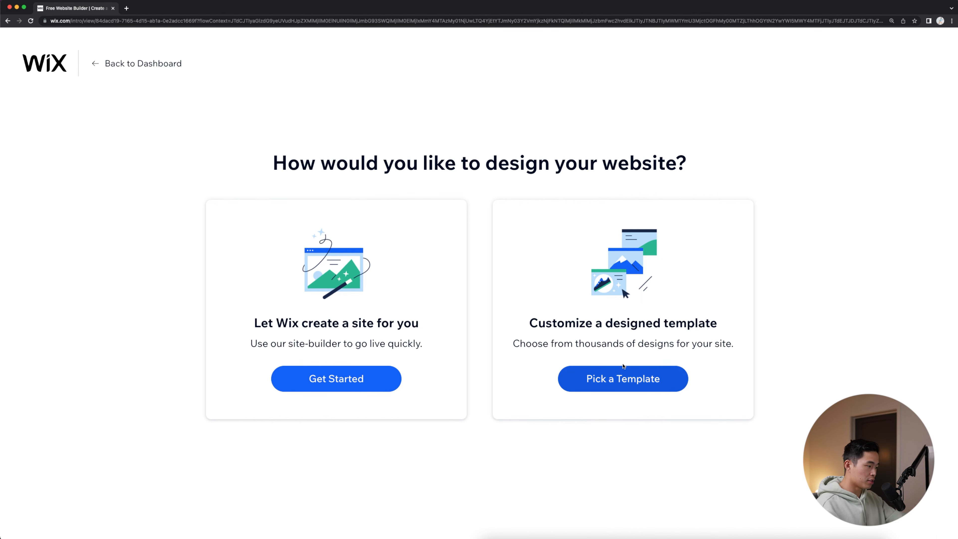
click(649, 382)
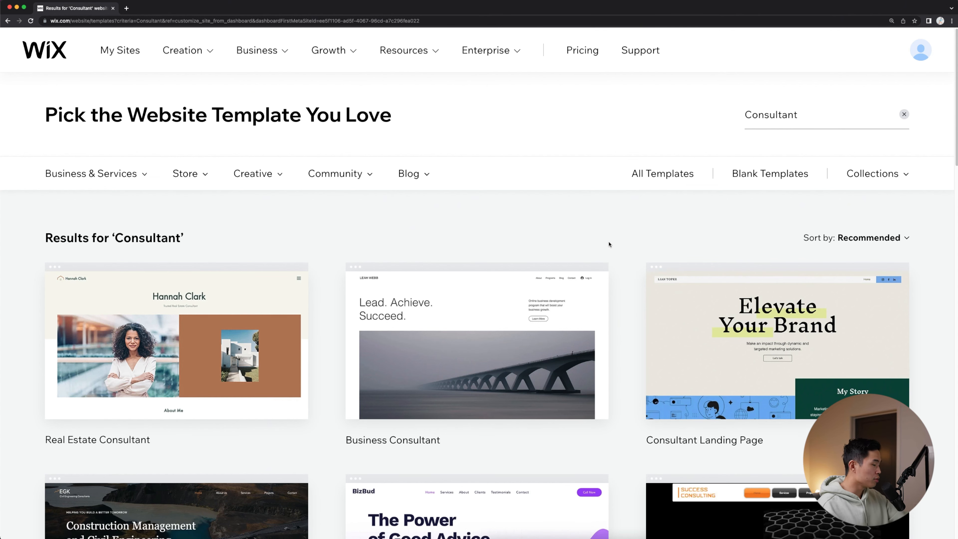
- Examine the template designs in the Consultant results and continue to page 2
scroll(609, 243, down, 1)
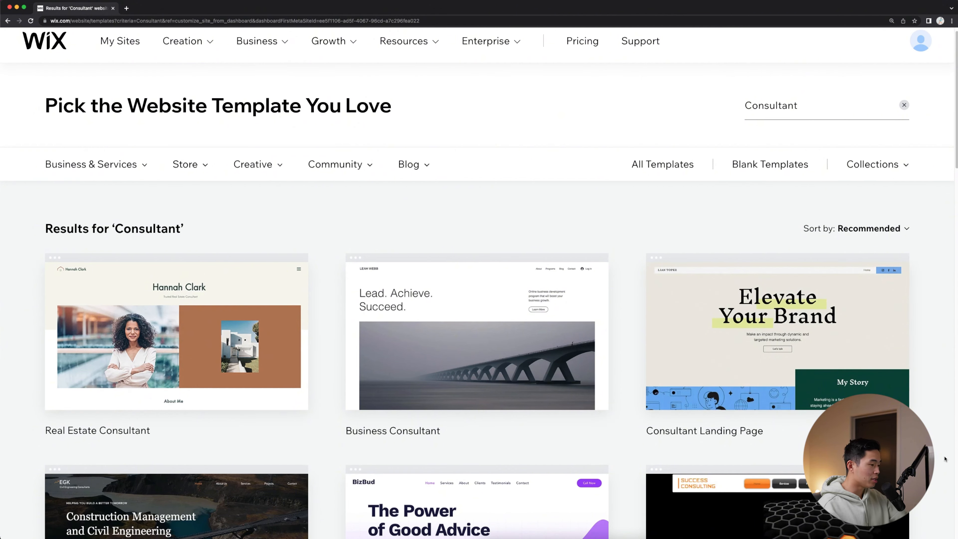
scroll(943, 459, down, 5)
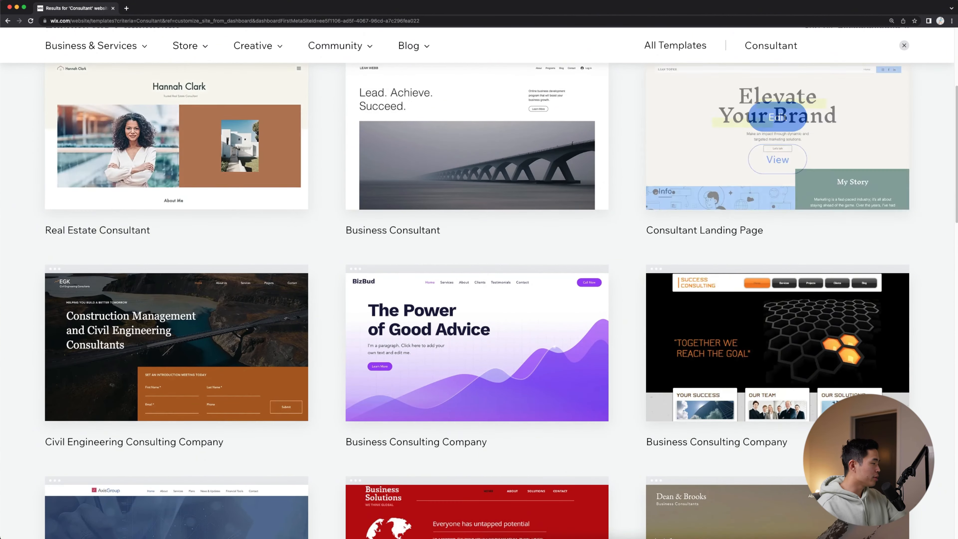
mouse_move(688, 323)
scroll(633, 287, down, 4)
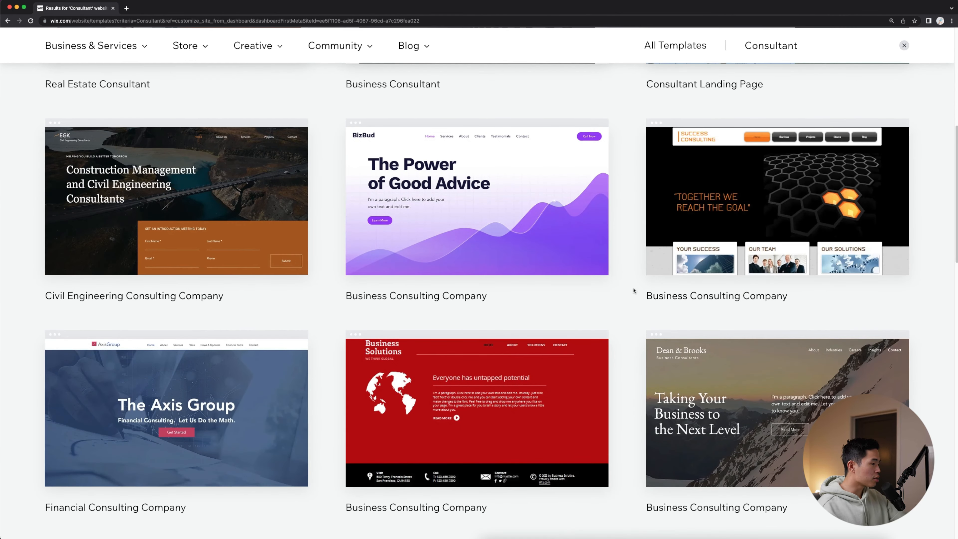
scroll(633, 290, down, 4)
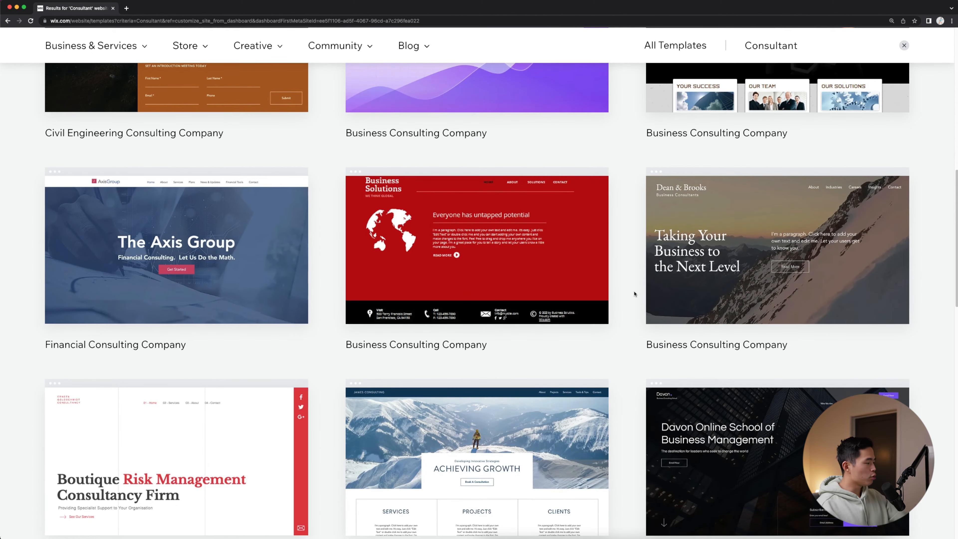
scroll(628, 306, down, 2)
scroll(637, 351, down, 6)
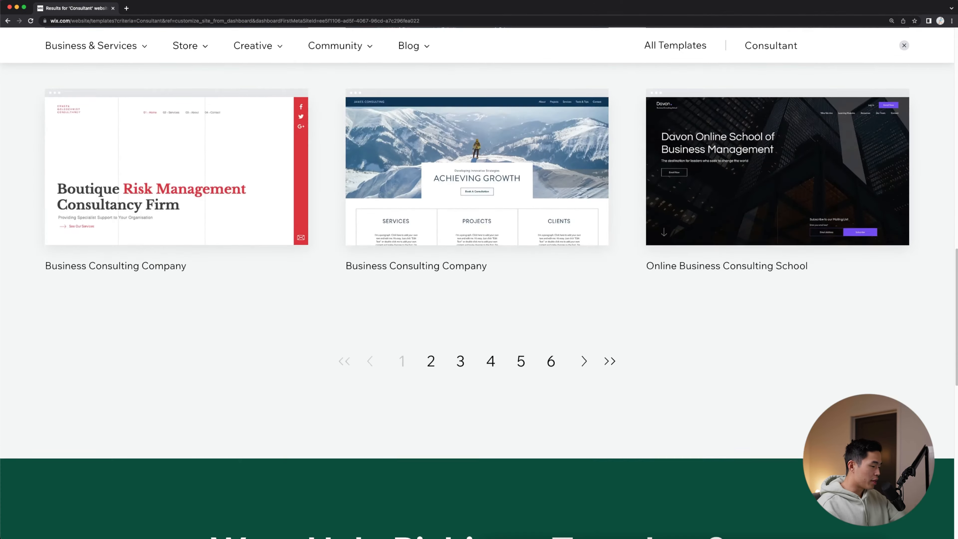
click(431, 361)
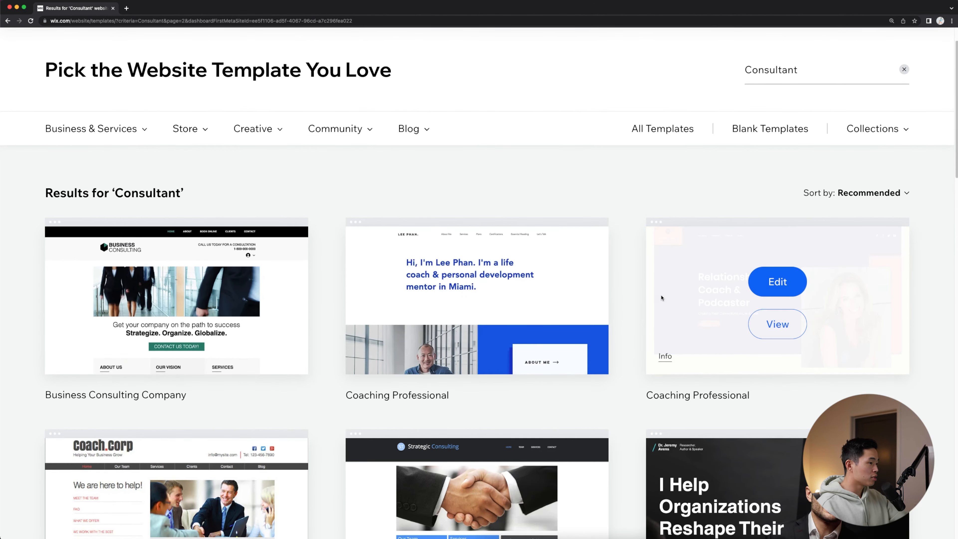
- Sort the Consultant template results by Top Templates and look over the first designs
click(867, 193)
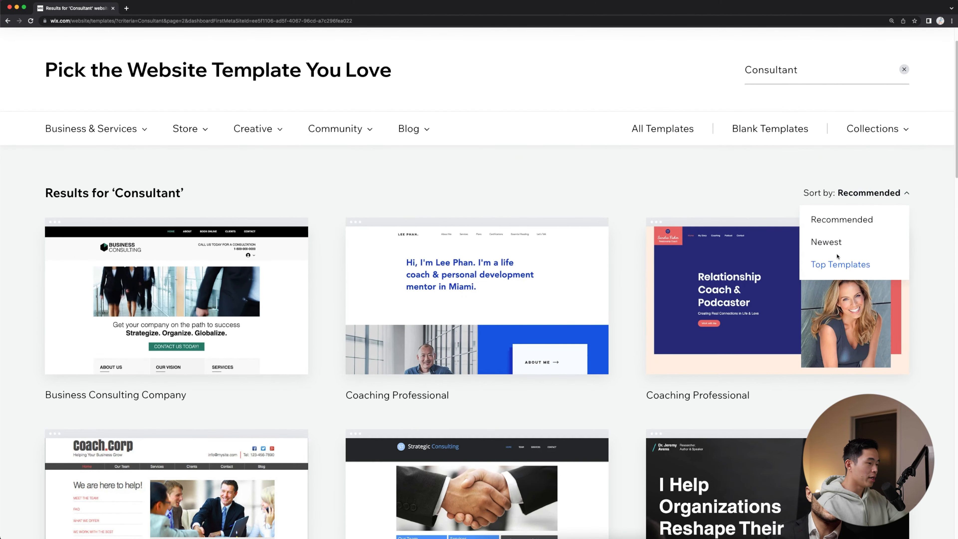
click(833, 268)
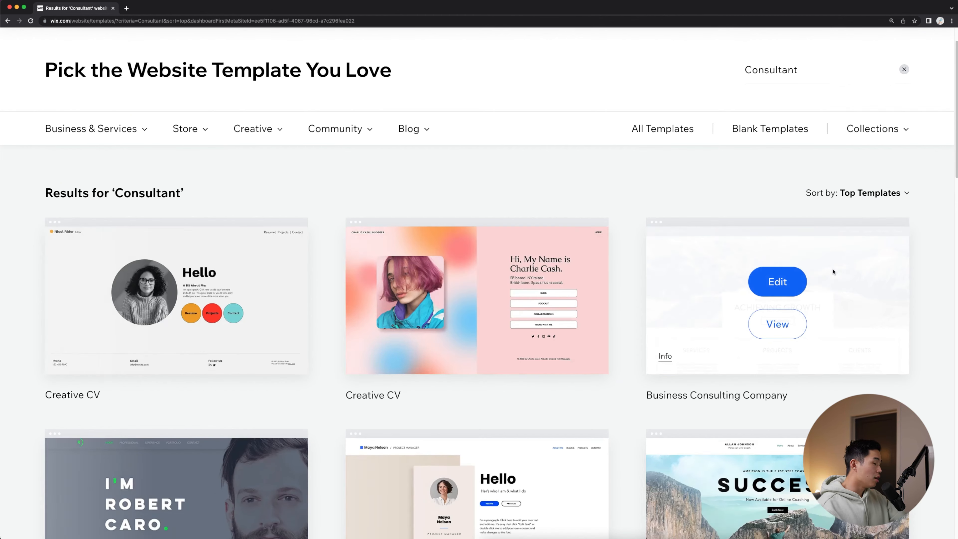
scroll(452, 140, down, 2)
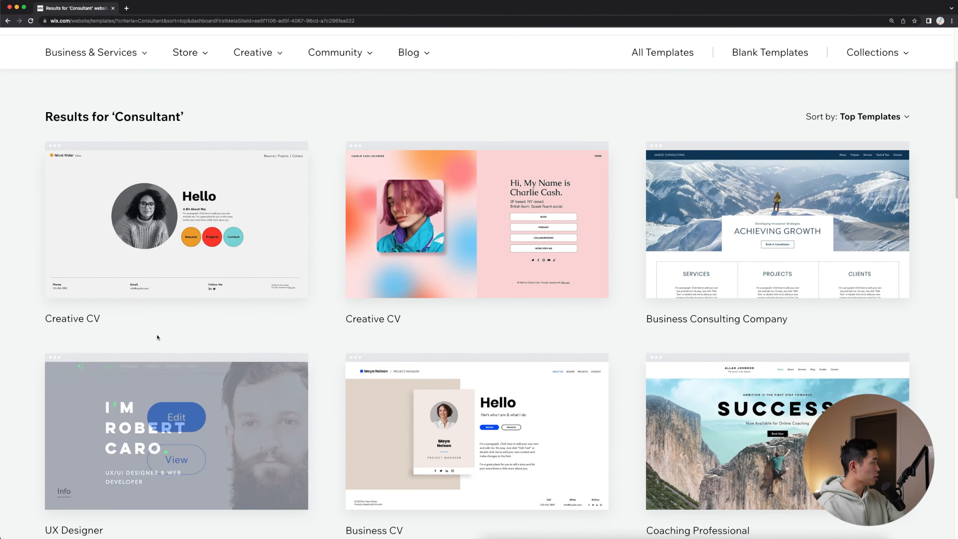
- Preview the first Creative CV template with the round portrait and open it for editing
mouse_move(182, 223)
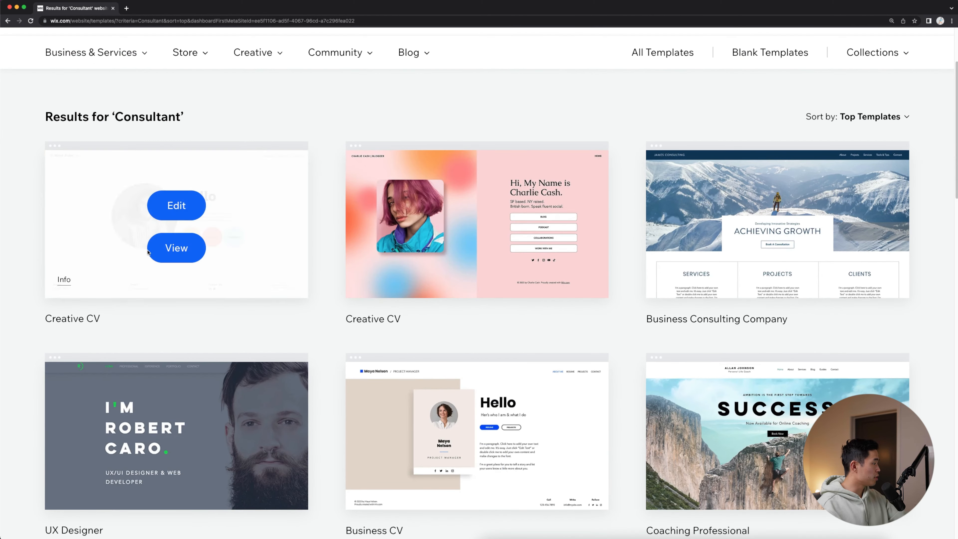
click(189, 244)
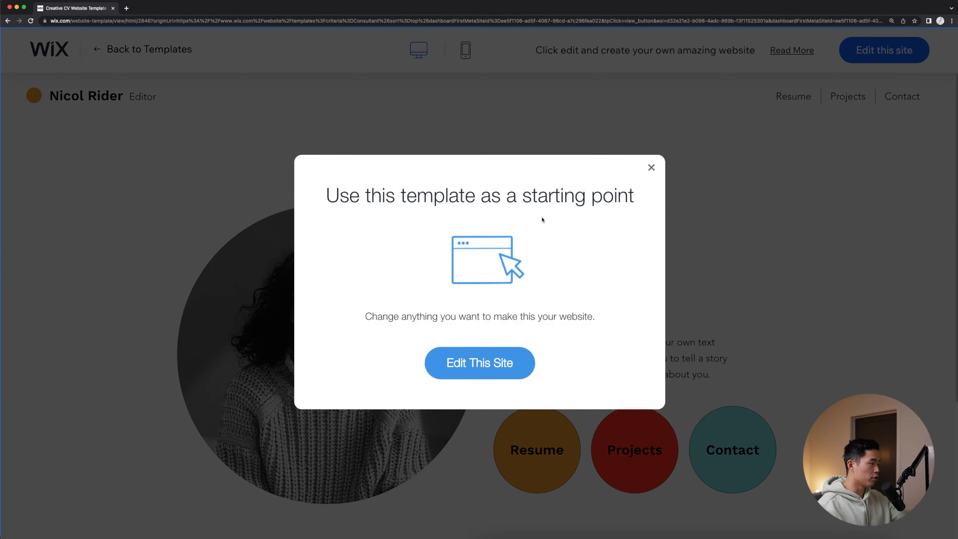
click(650, 166)
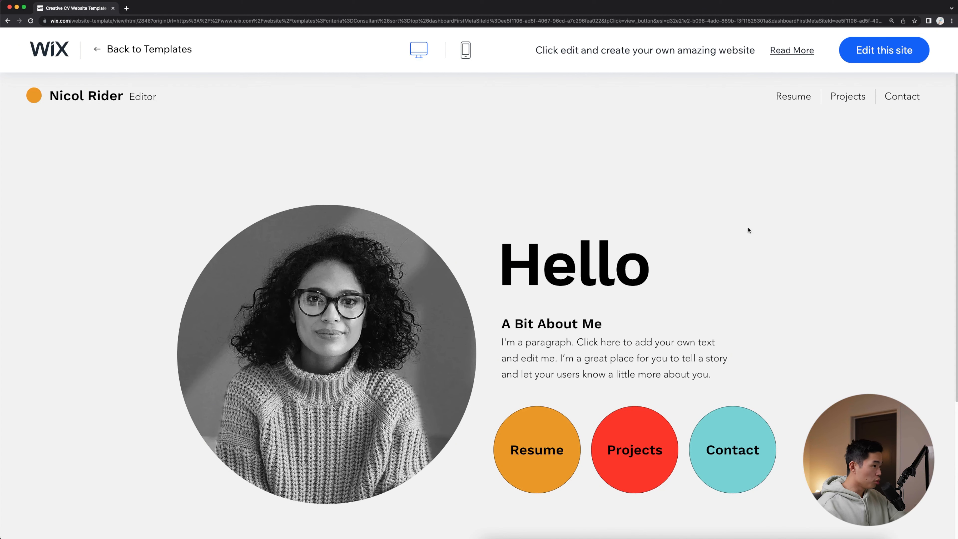
click(881, 53)
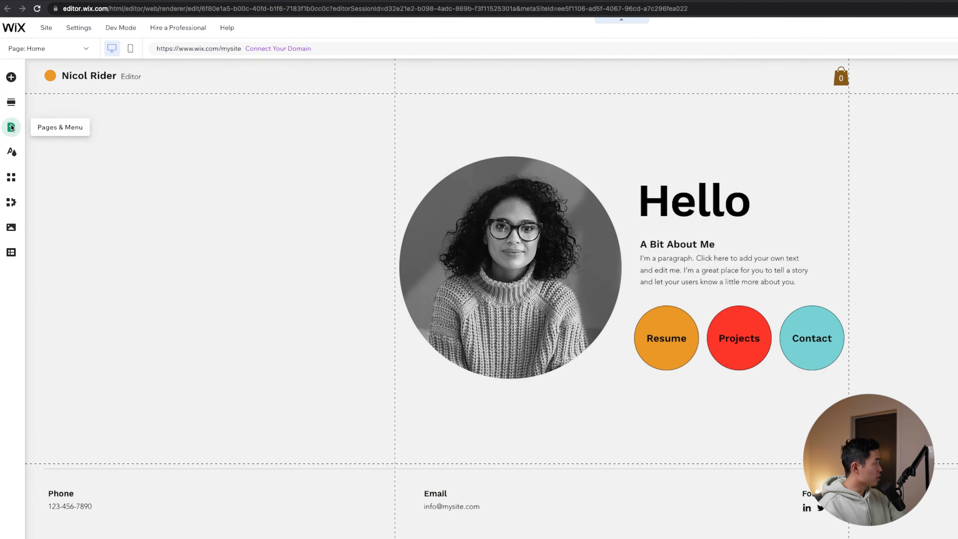
- Add a new page to the site menu using the Professional layout from the About page category
click(11, 113)
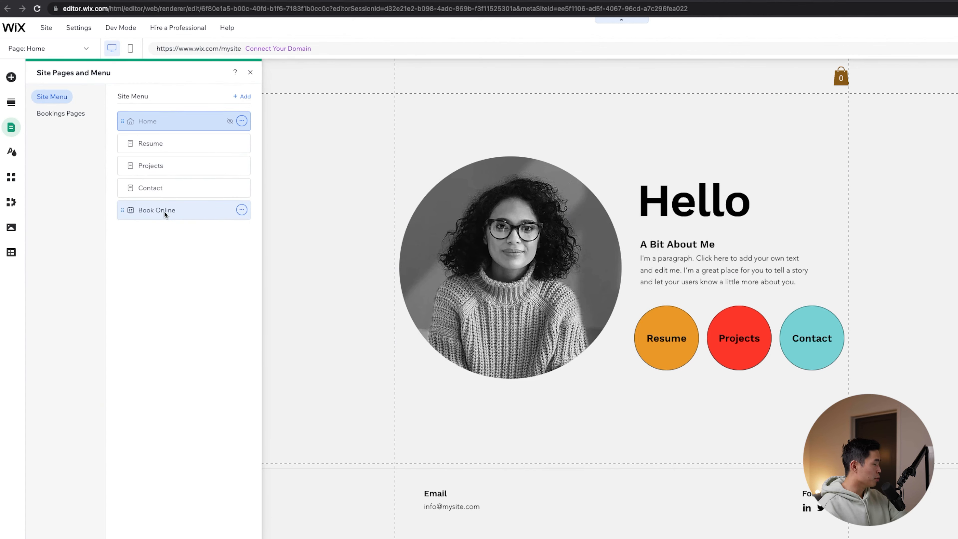
click(247, 96)
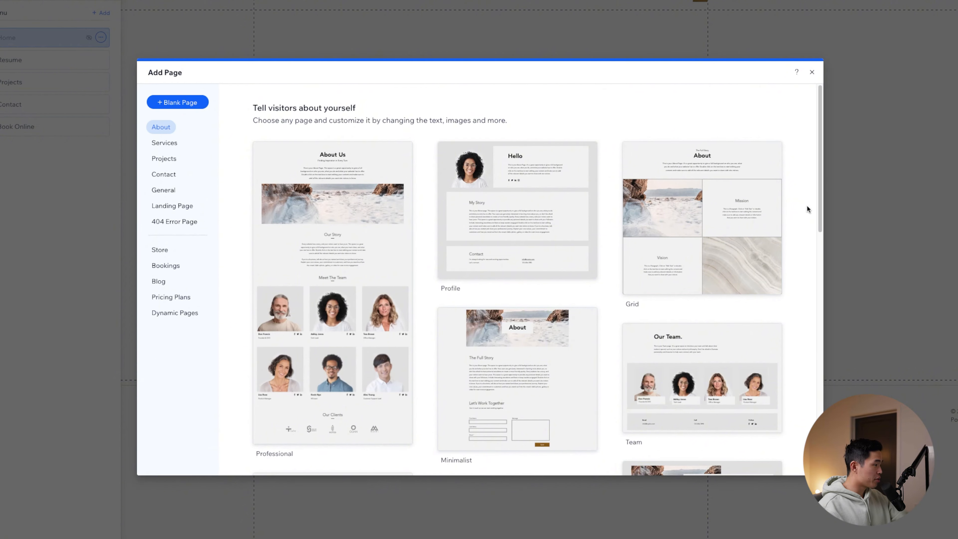
scroll(803, 231, down, 10)
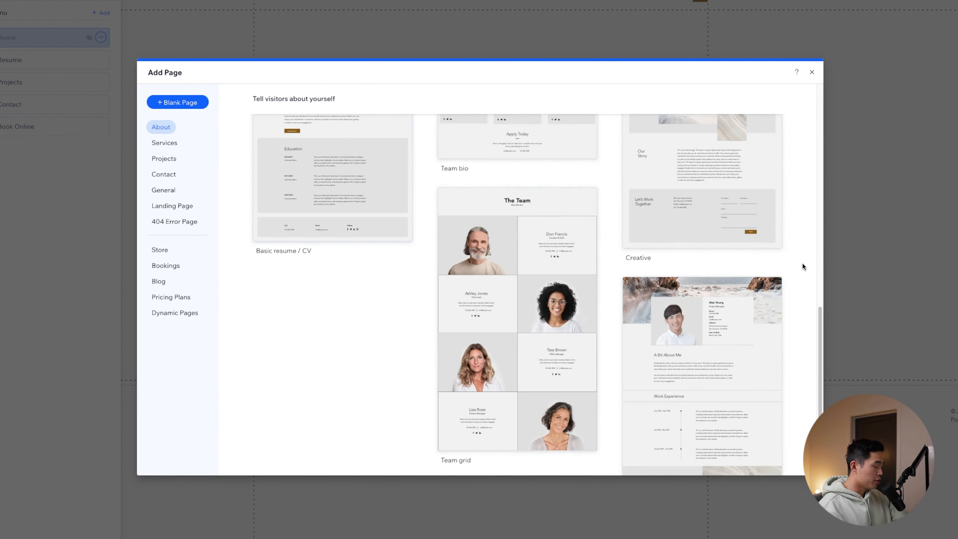
scroll(806, 262, up, 10)
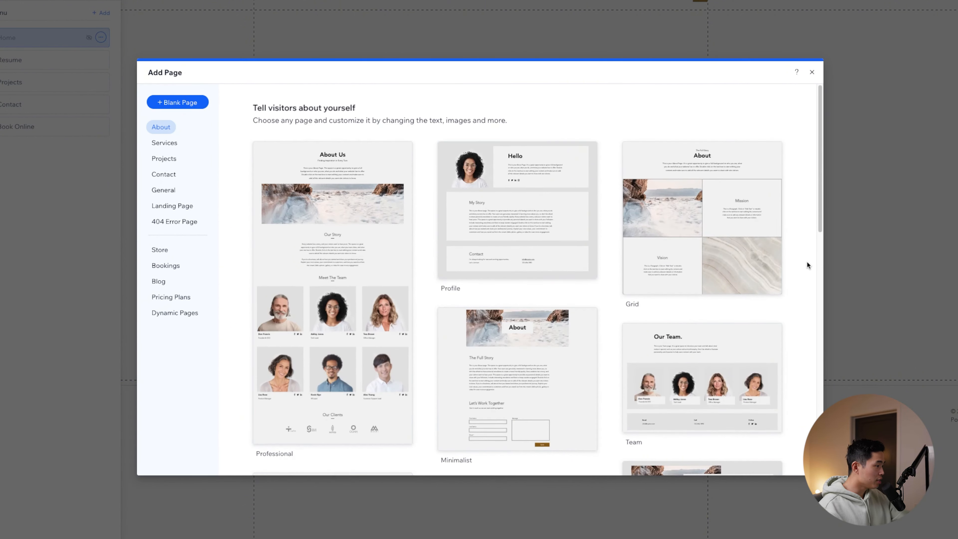
mouse_move(273, 258)
click(339, 281)
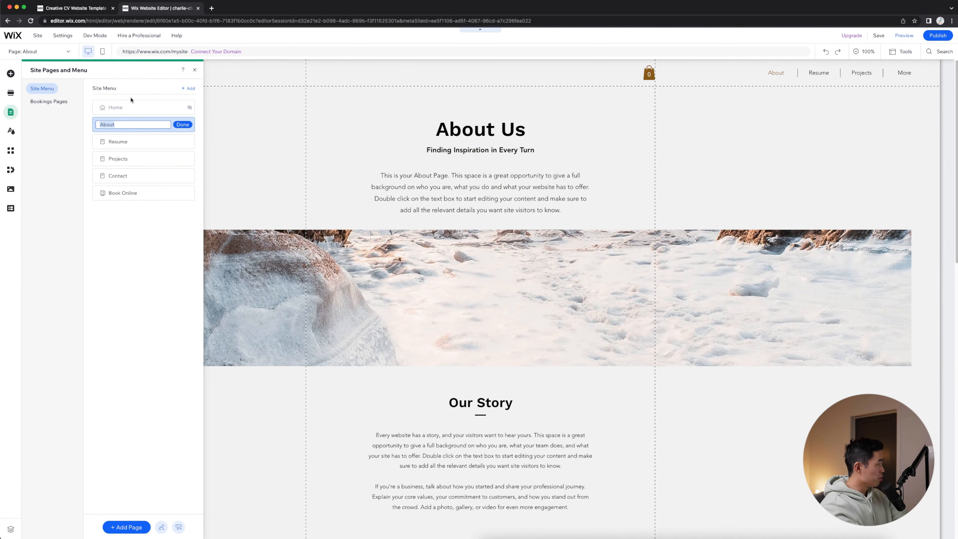
- Name the new About page "Our Team" in the site menu
text(Our Team)
click(180, 124)
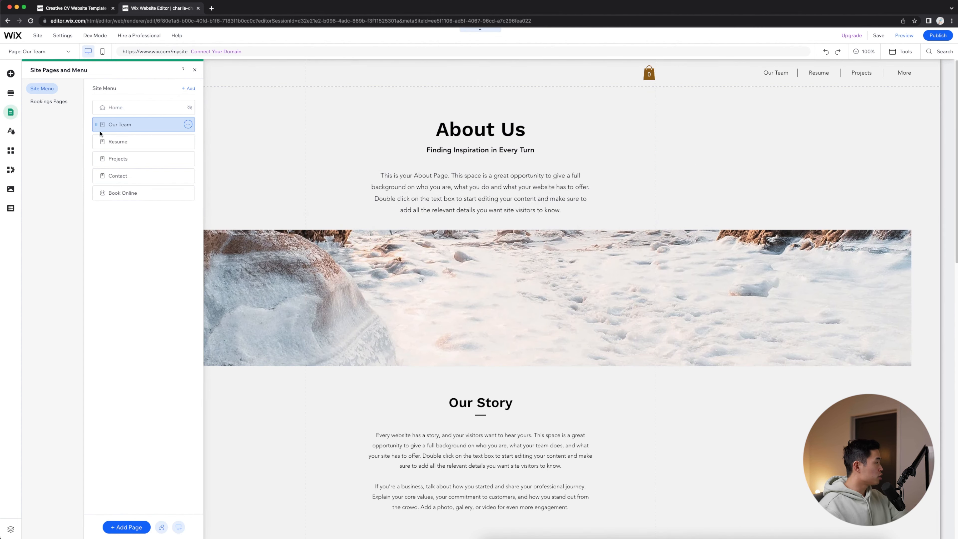
mouse_move(97, 130)
mouse_down()
mouse_move(93, 168)
mouse_move(96, 124)
mouse_up()
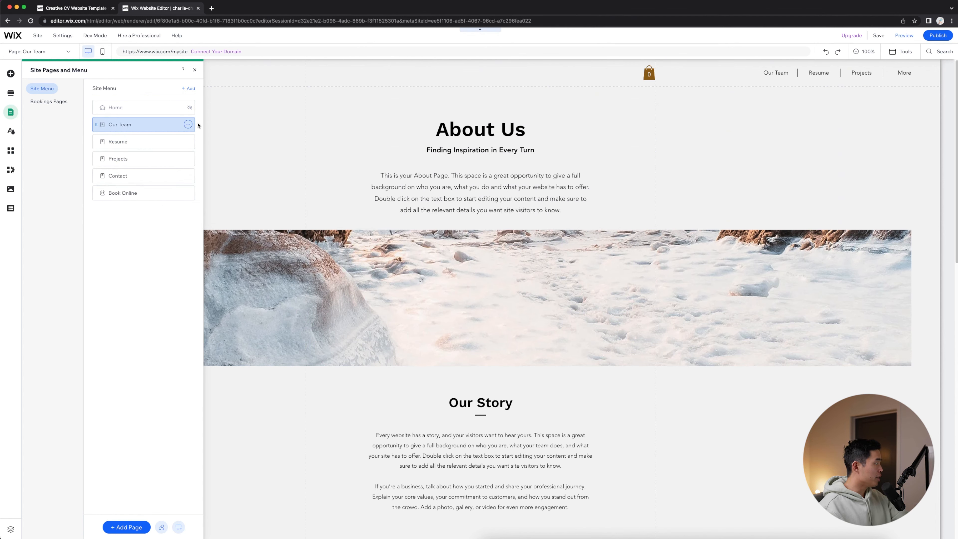
- Look over the Our Team page from the About Us section down to the footer
click(188, 124)
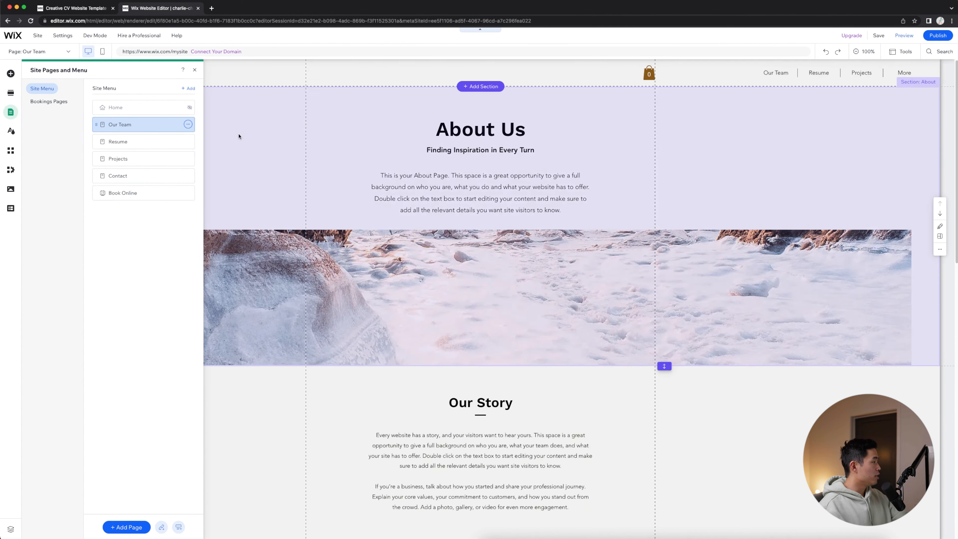
click(240, 135)
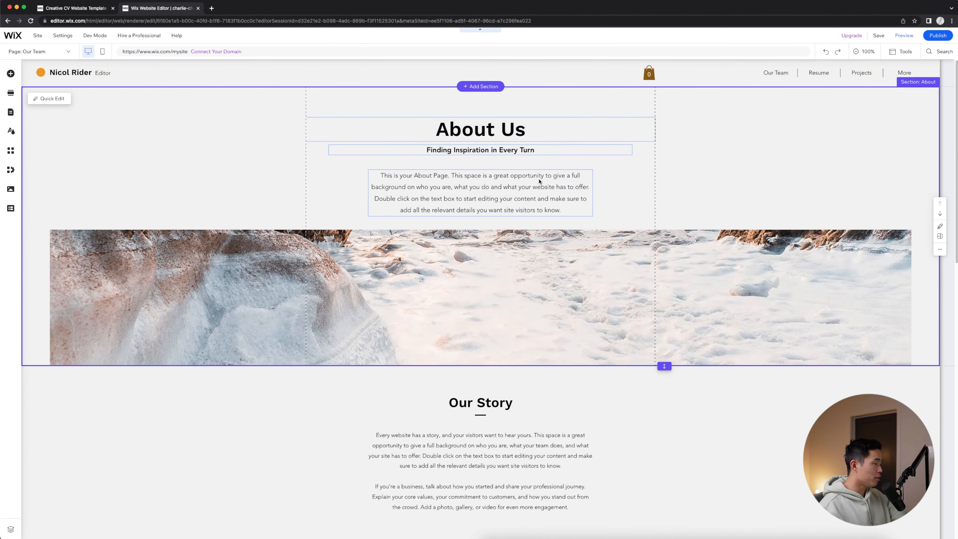
scroll(483, 332, down, 5)
scroll(566, 411, up, 5)
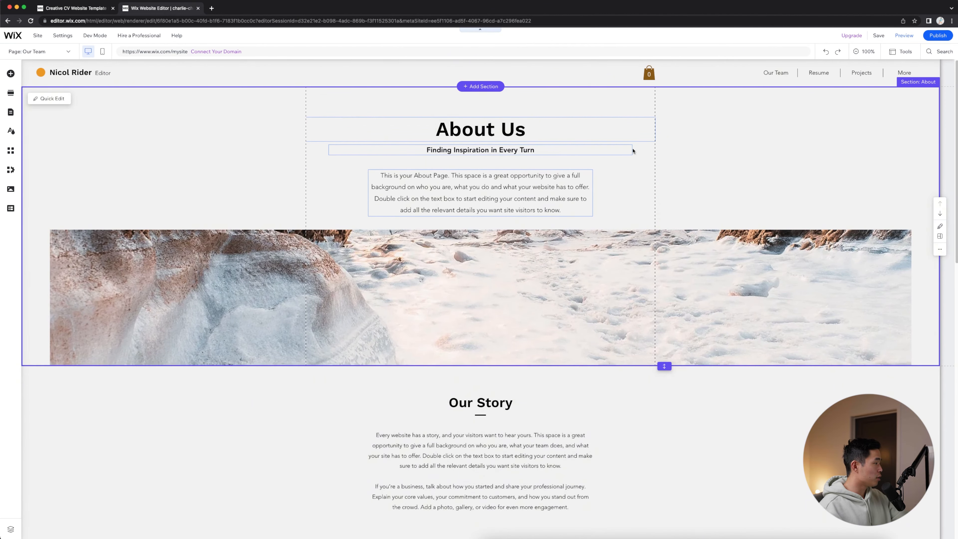
scroll(417, 246, down, 15)
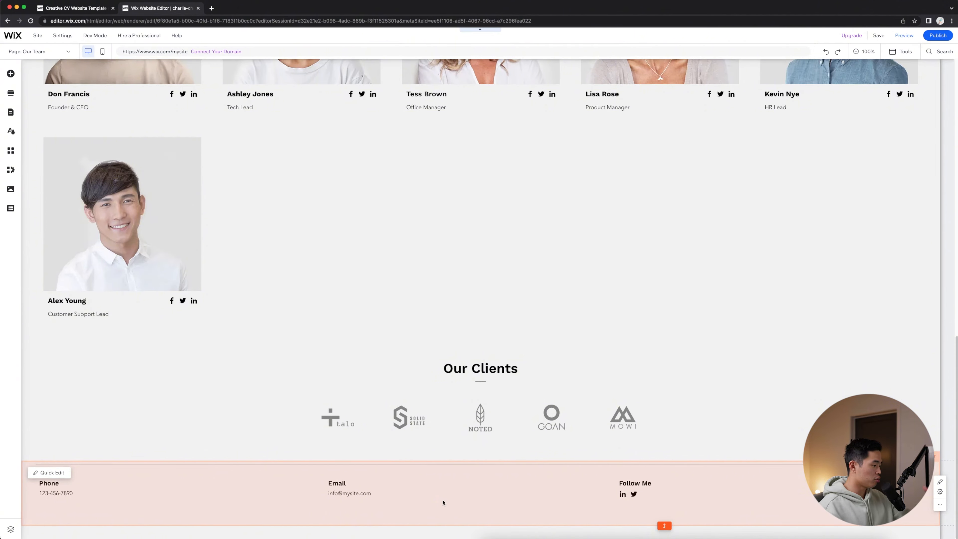
- Switch to editing the Home page from the site menu
click(10, 112)
click(134, 108)
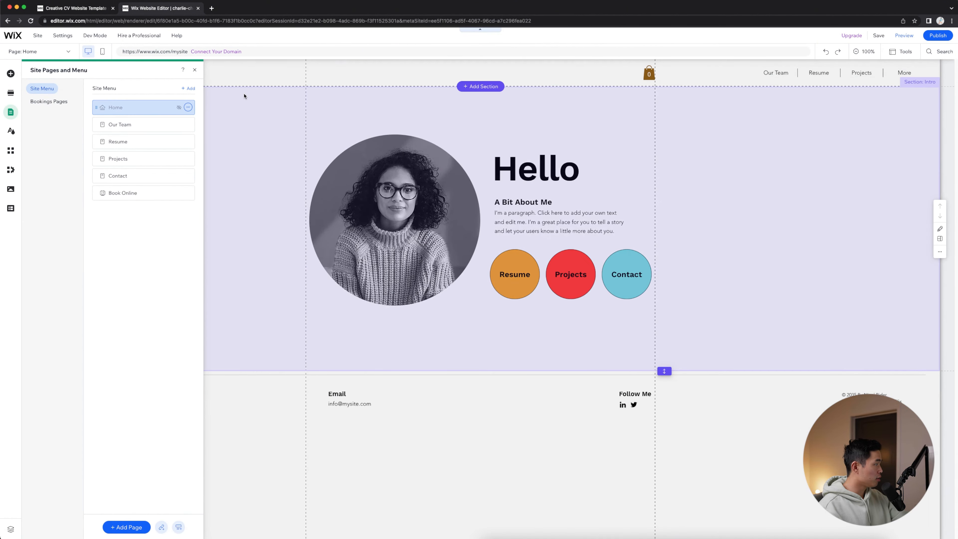
click(245, 96)
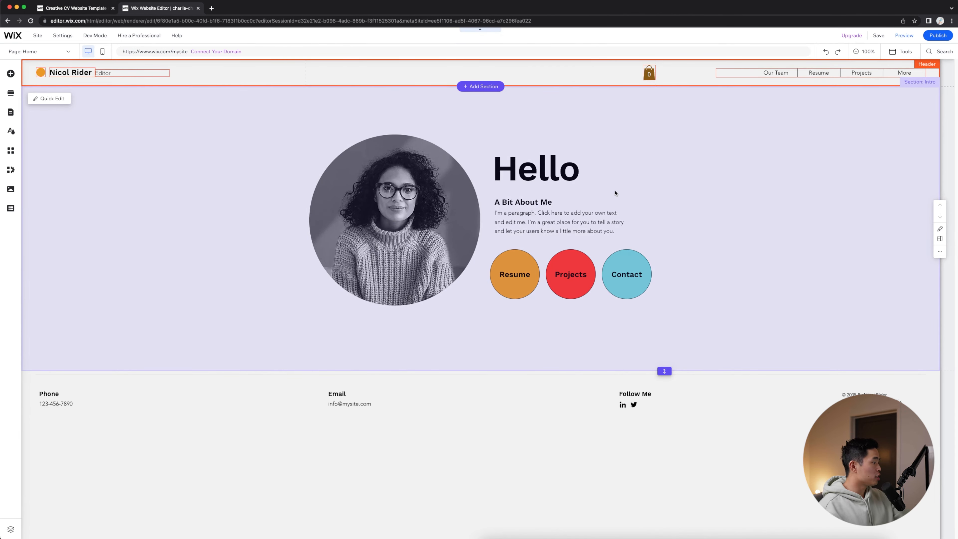
- Replace the "Hello" heading with "Hey," and set its font size to 94 px
click(551, 173)
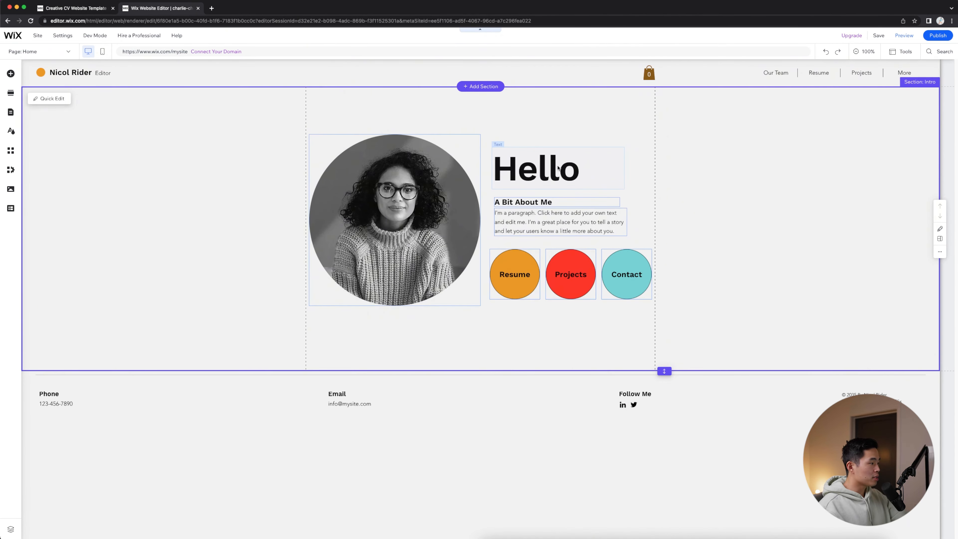
double_click(558, 168)
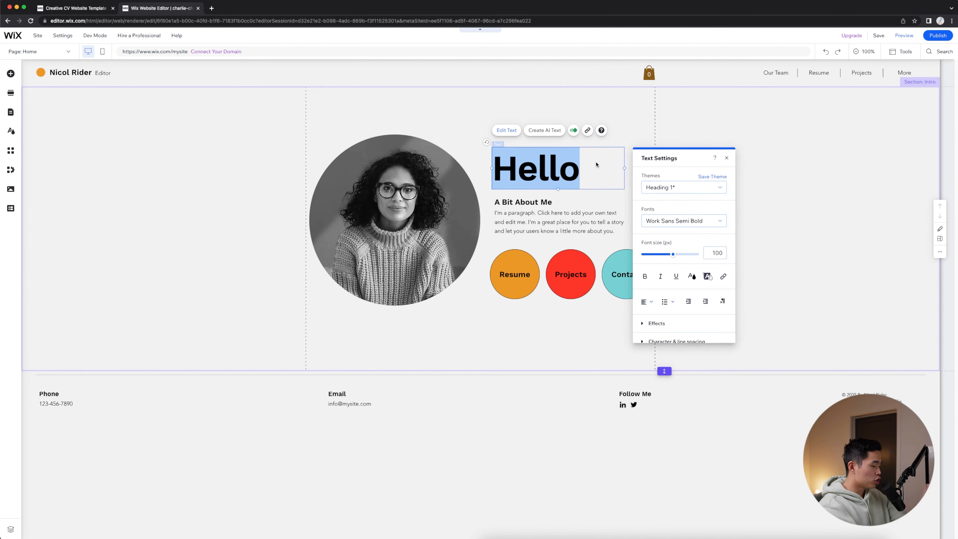
text(Hey)
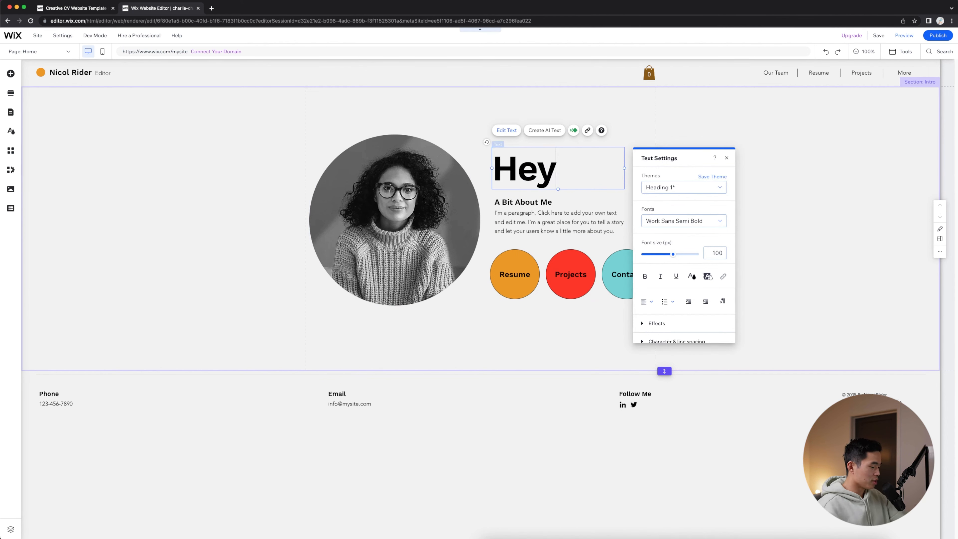
text(,)
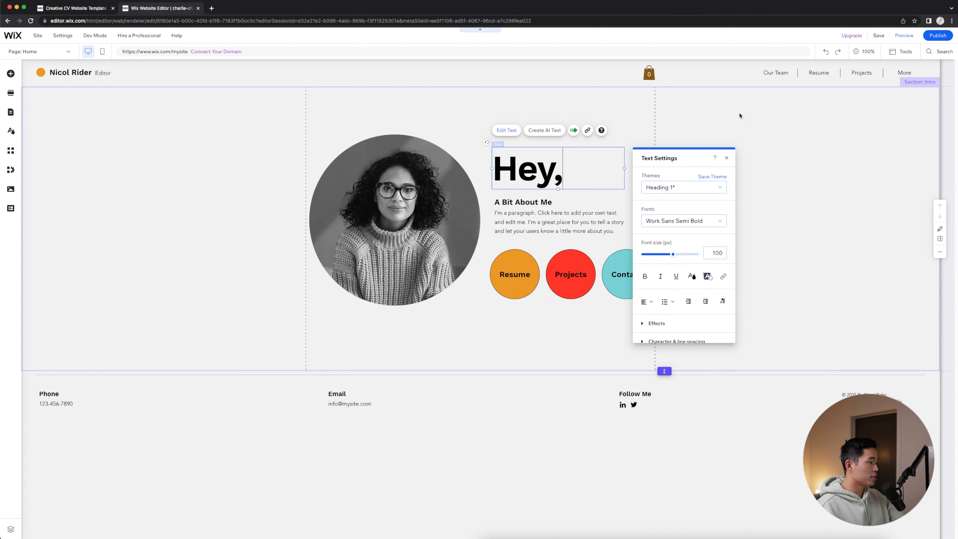
drag(673, 254, 670, 256)
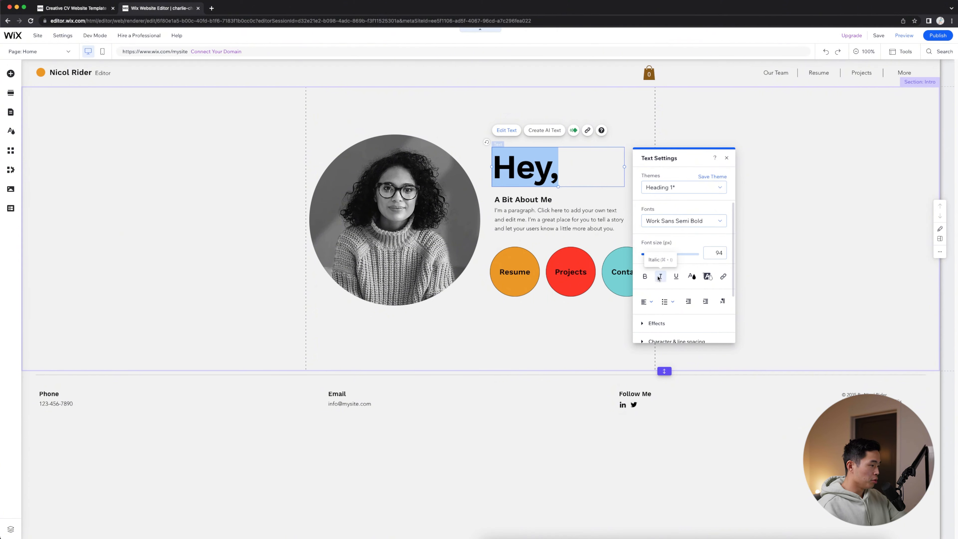
- Look through the heading's text settings, including the available fonts and theme styles
scroll(696, 293, down, 3)
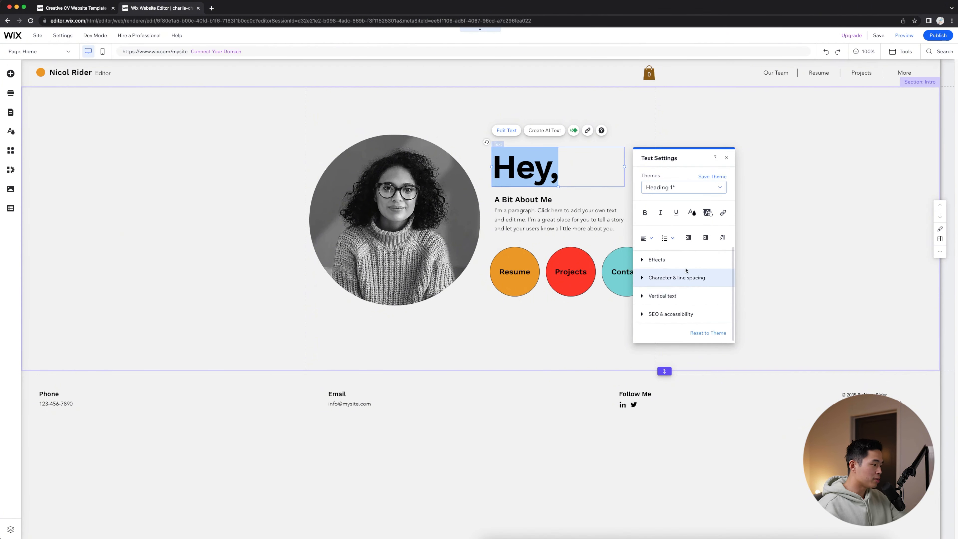
scroll(686, 272, up, 3)
click(689, 216)
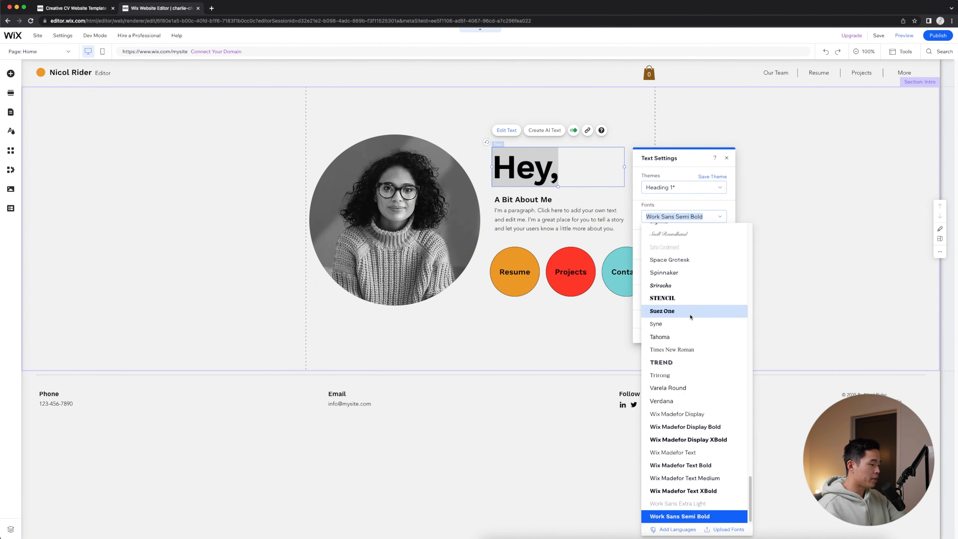
scroll(694, 313, up, 2)
scroll(691, 320, down, 2)
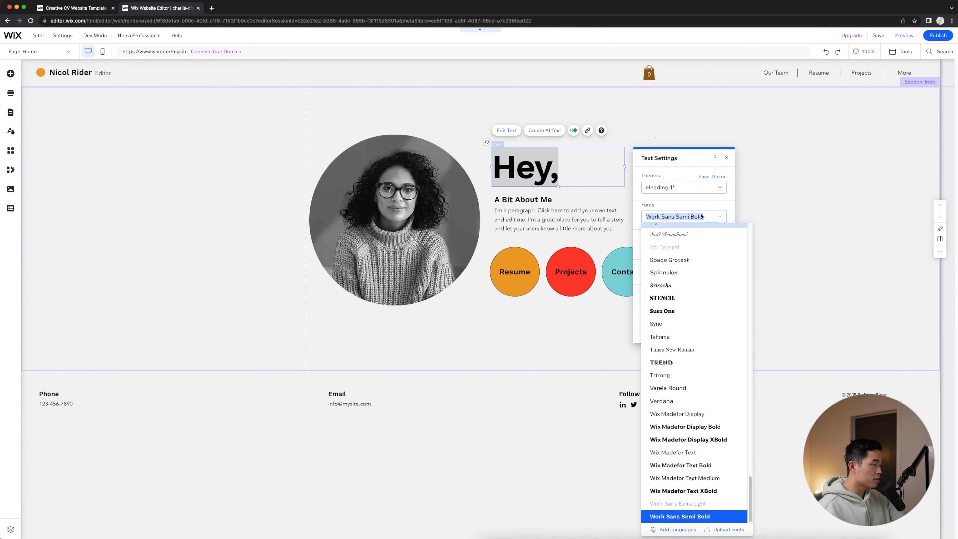
click(671, 183)
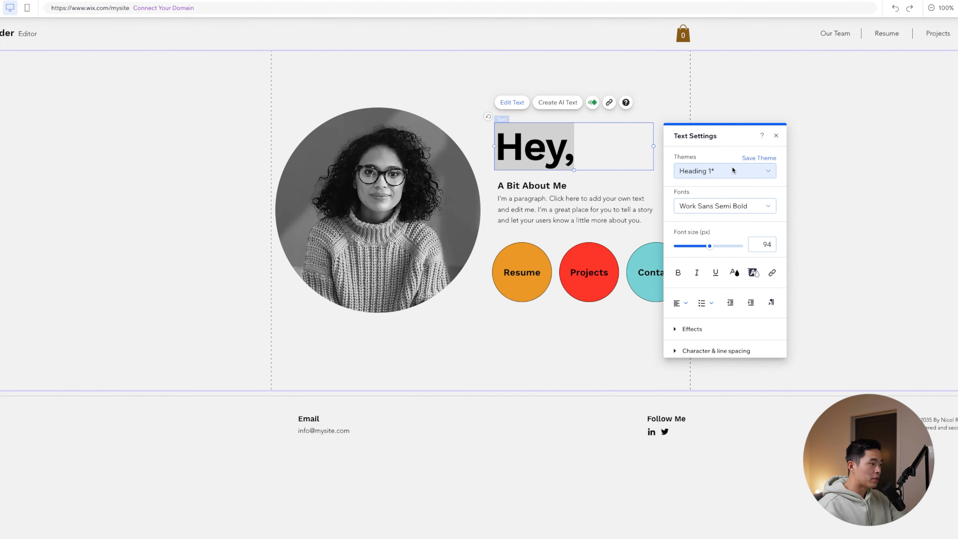
click(732, 170)
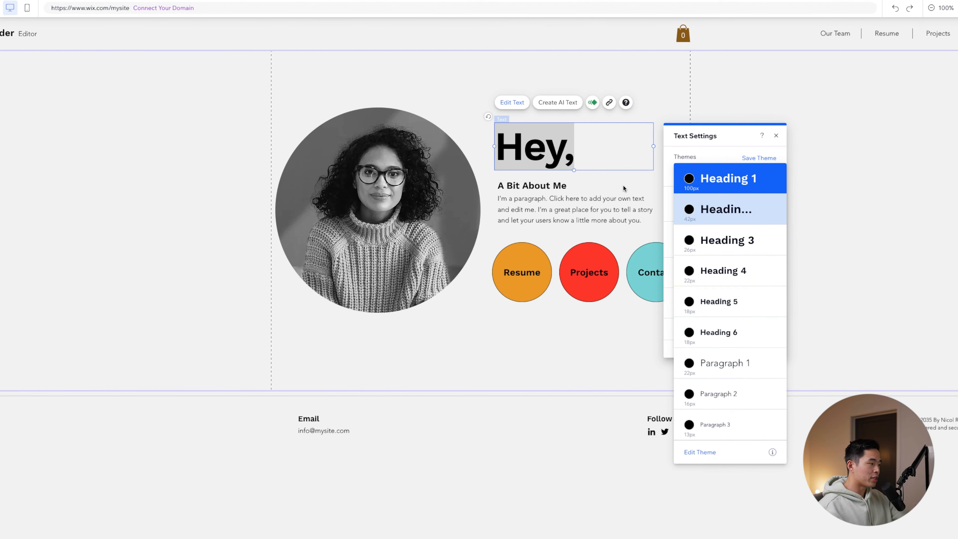
- Replace the "A Bit About Me" subheading with "I'm" followed by the site owner's full name and check its theme styles
double_click(548, 184)
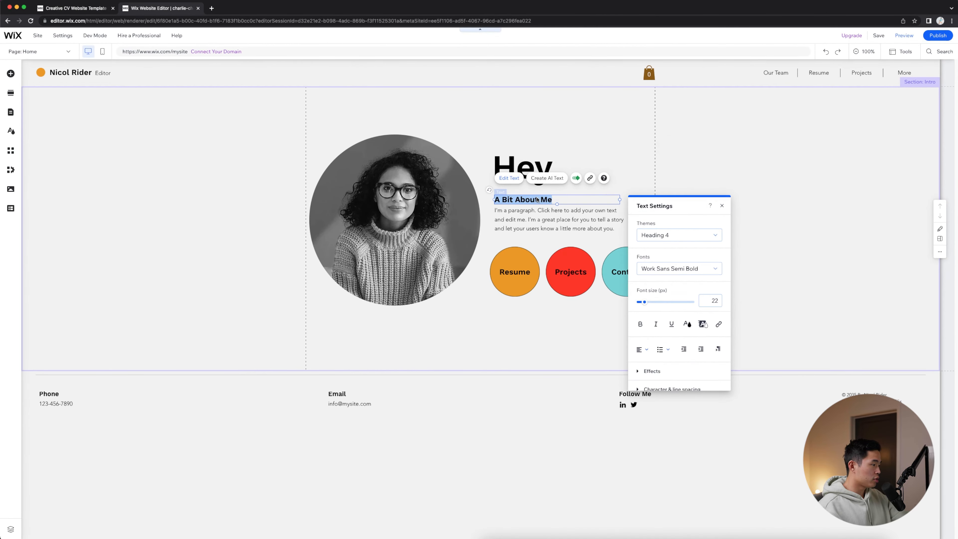
text(I'm Charlie Chang)
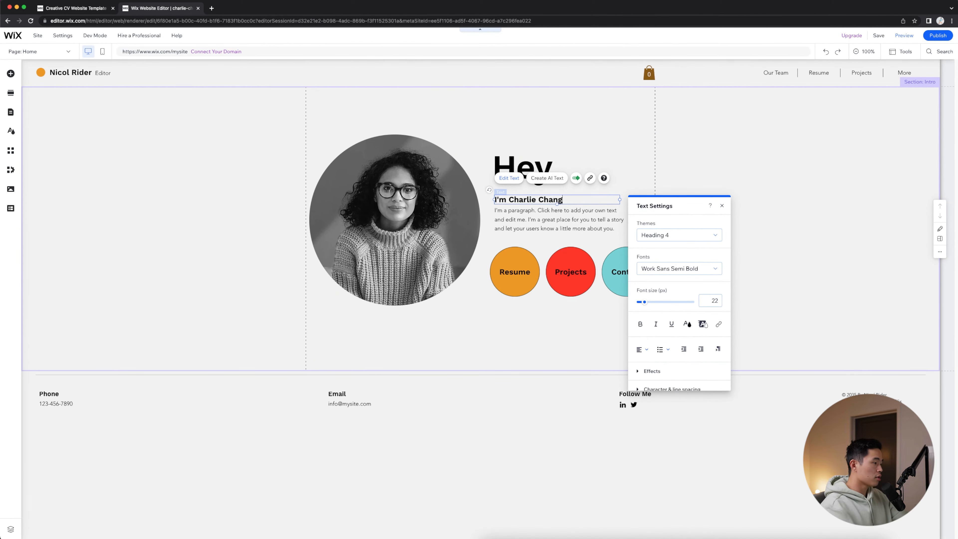
click(714, 235)
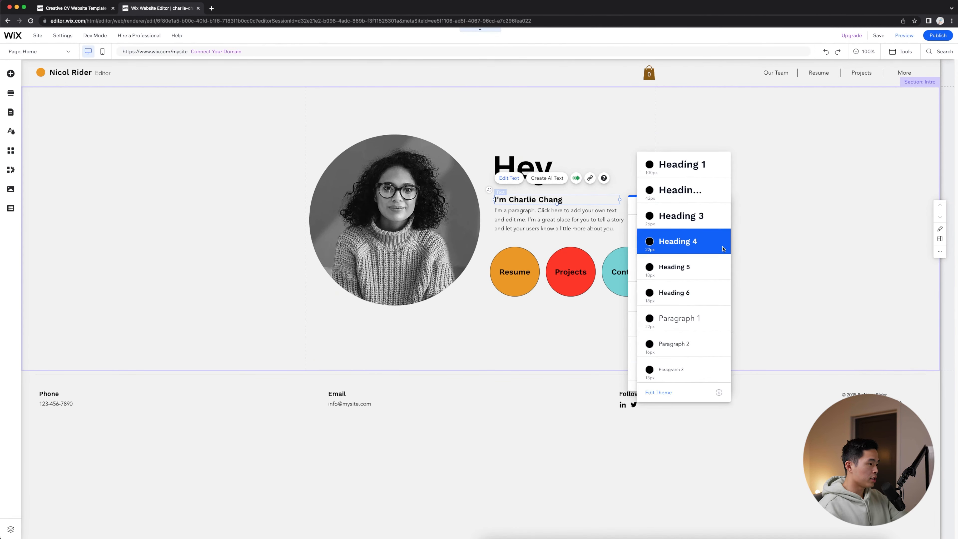
click(800, 221)
click(565, 221)
double_click(565, 221)
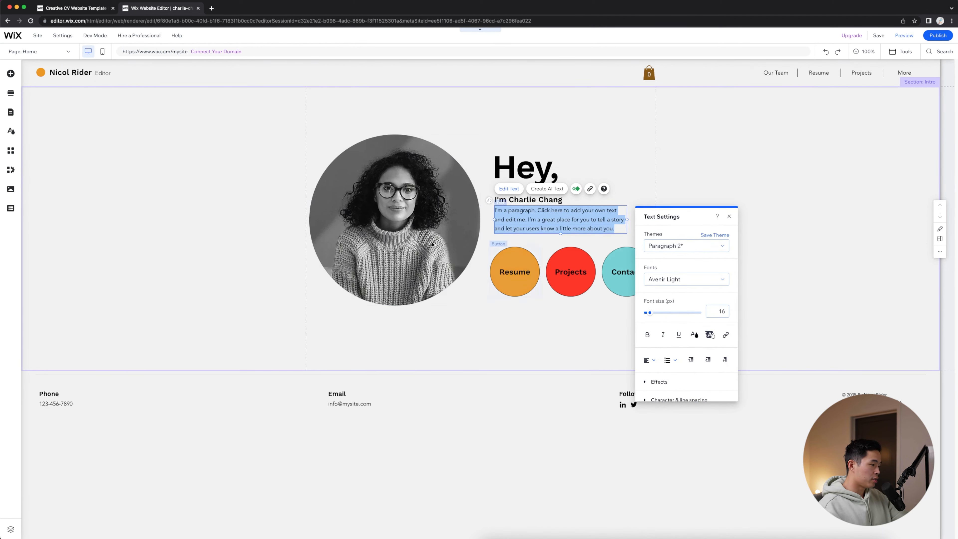
click(570, 337)
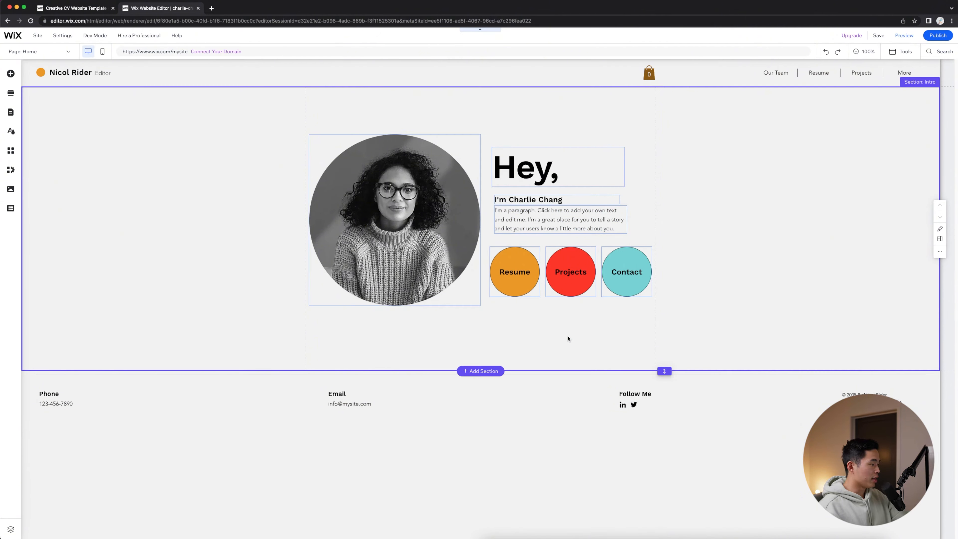
- Replace the round portrait on the Home page with the PNG portrait numbered 6, uploaded from the Personal Brand folder
click(400, 204)
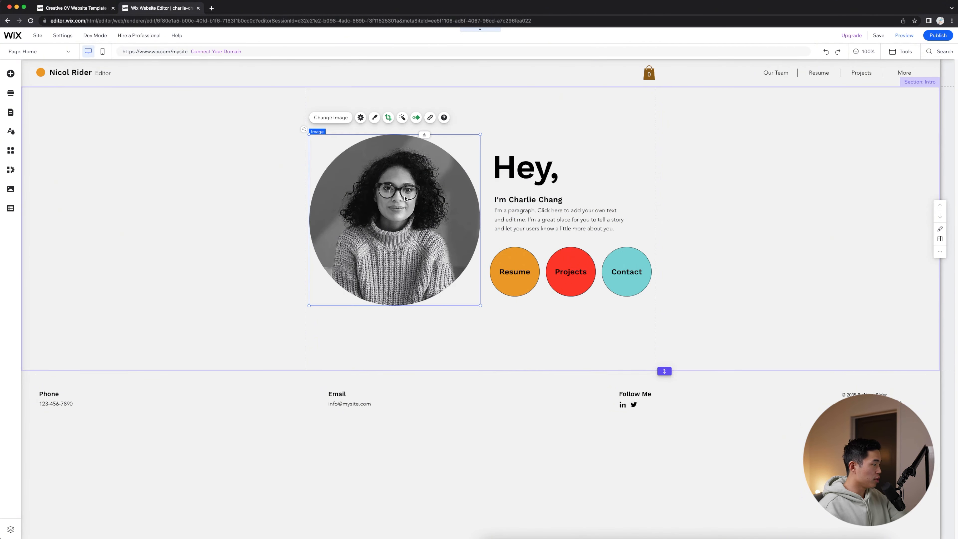
click(337, 122)
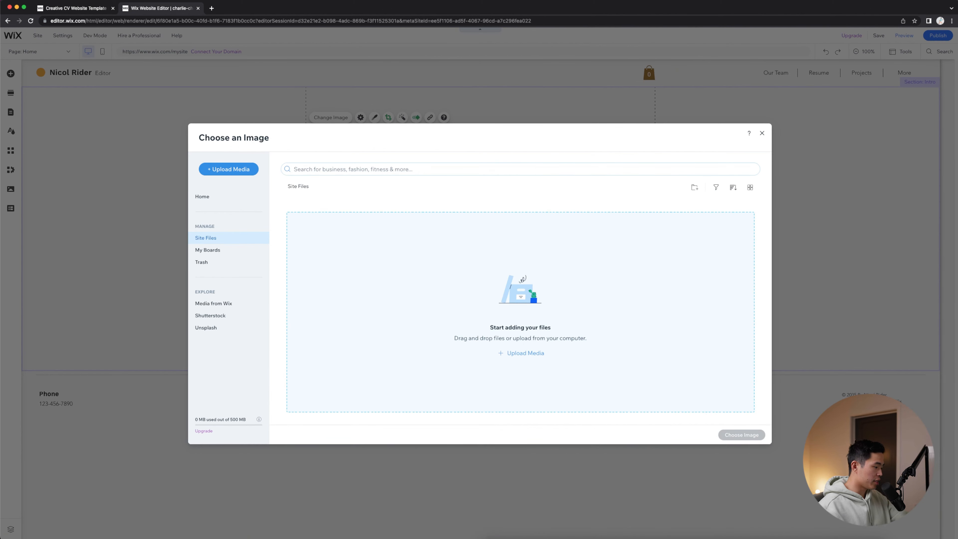
click(489, 538)
drag(538, 209, 621, 238)
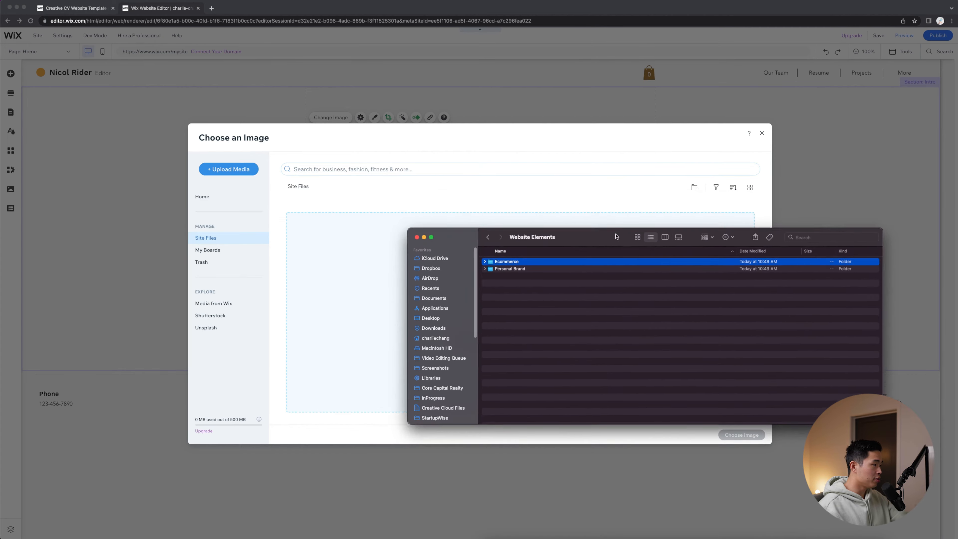
double_click(578, 271)
click(535, 342)
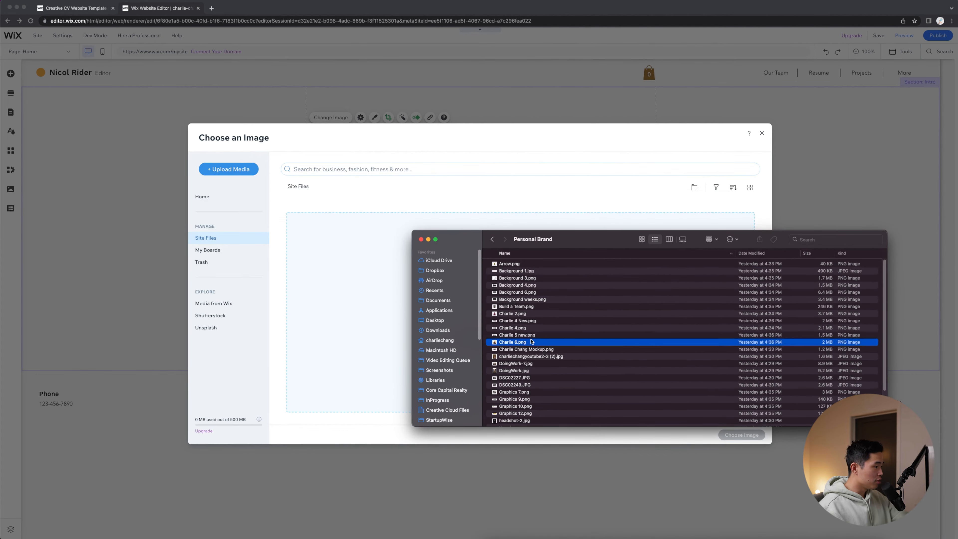
drag(535, 342, 379, 298)
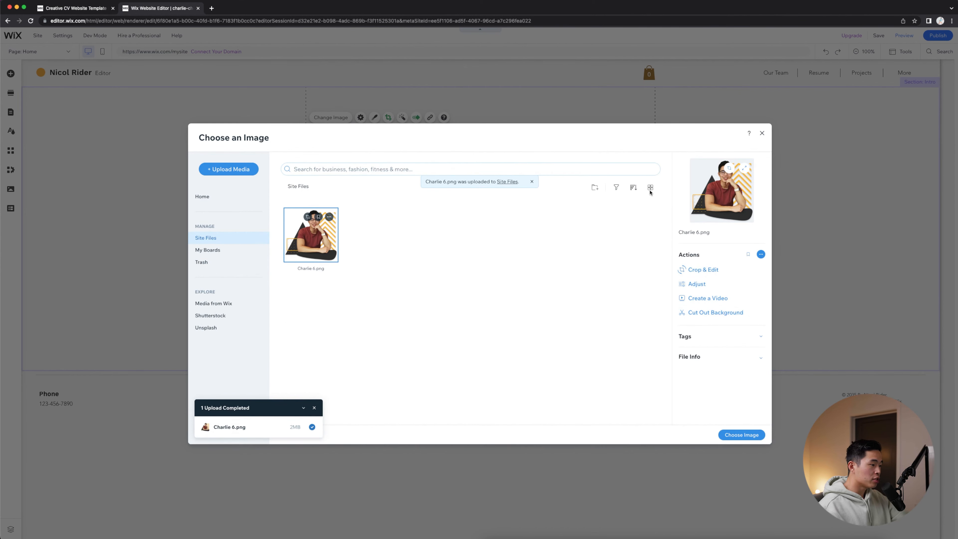
click(741, 434)
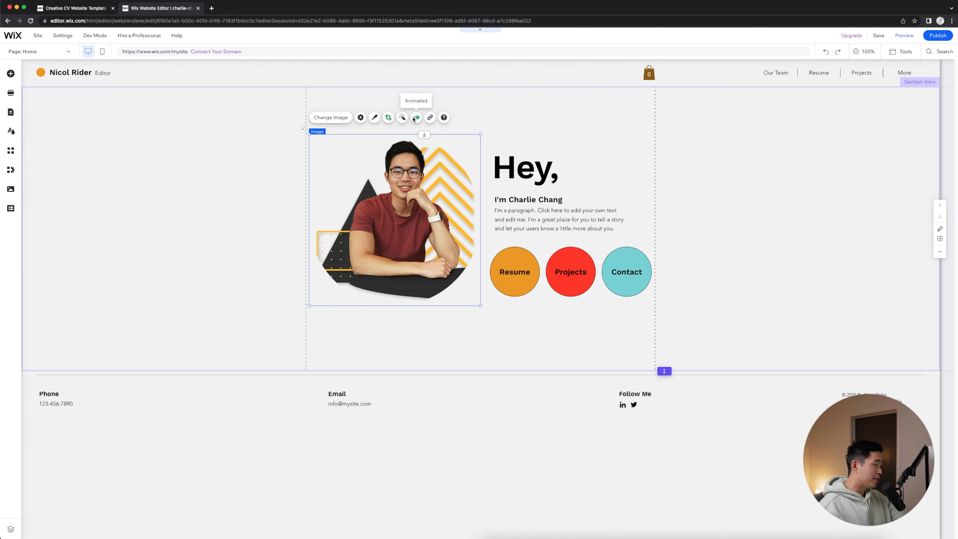
- Change the orange Resume button's text to "Book Me"
click(682, 162)
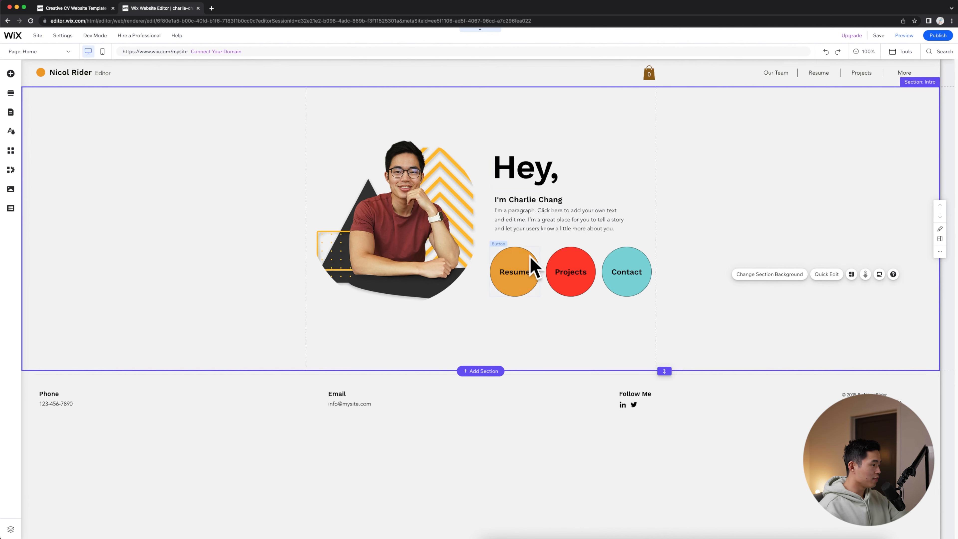
click(518, 280)
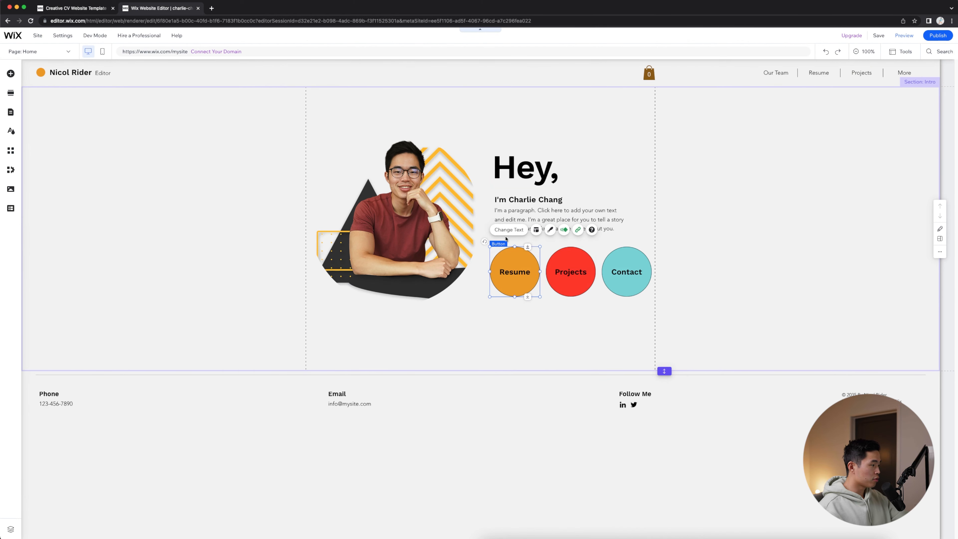
click(508, 230)
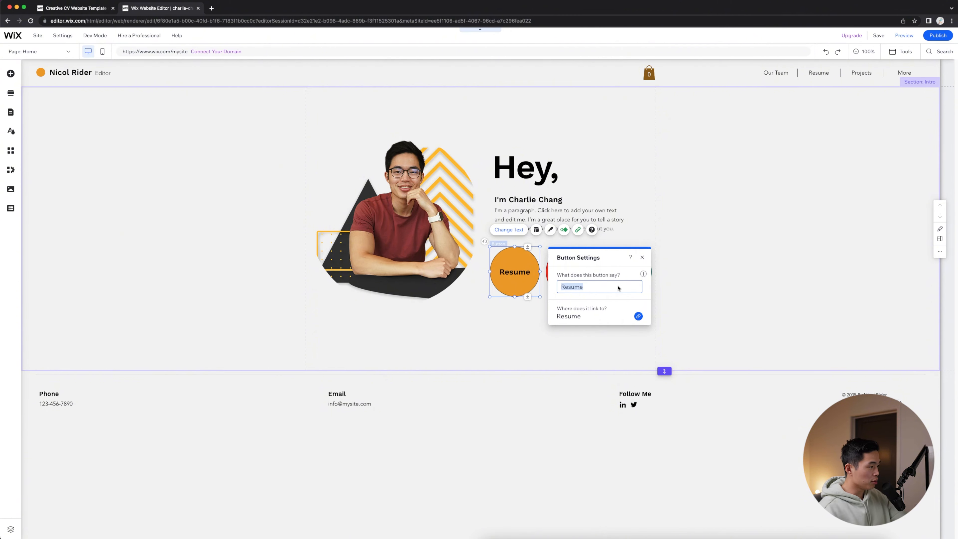
text(Book Me)
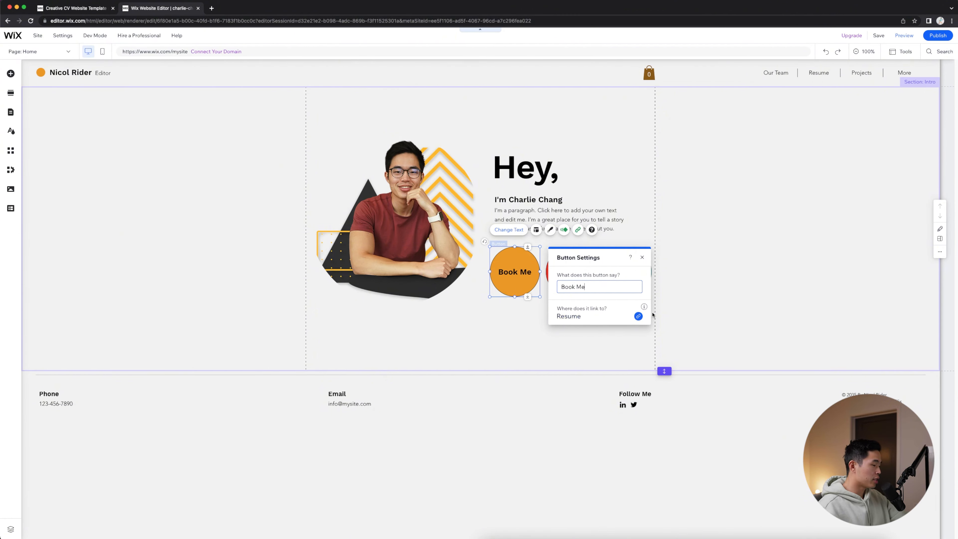
- Link the Book Me button to the Resume page, opening in the current window
click(585, 321)
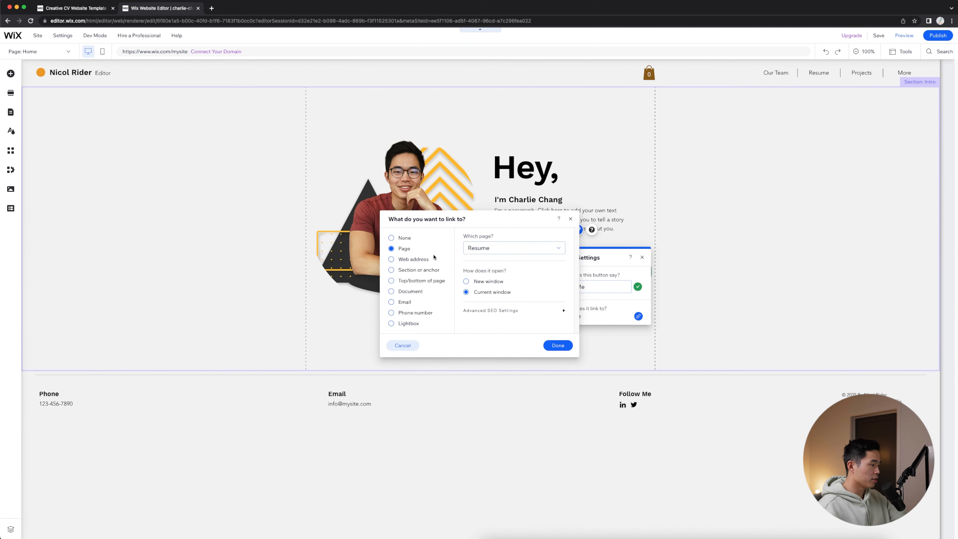
click(520, 248)
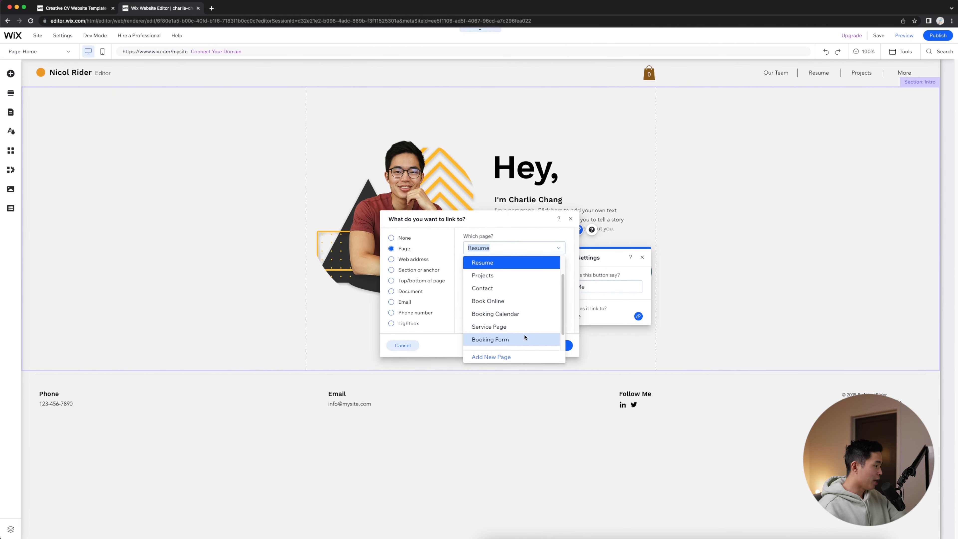
click(391, 259)
click(392, 260)
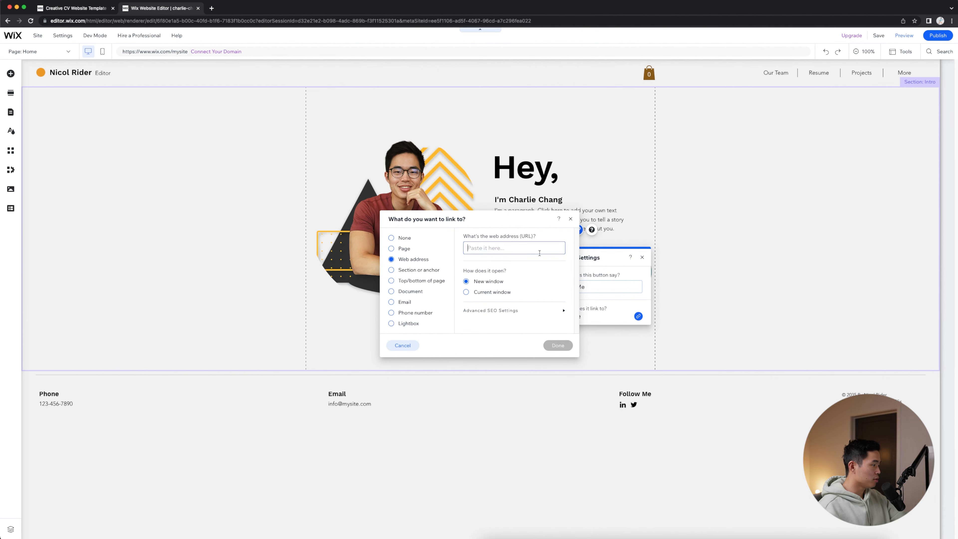
click(391, 248)
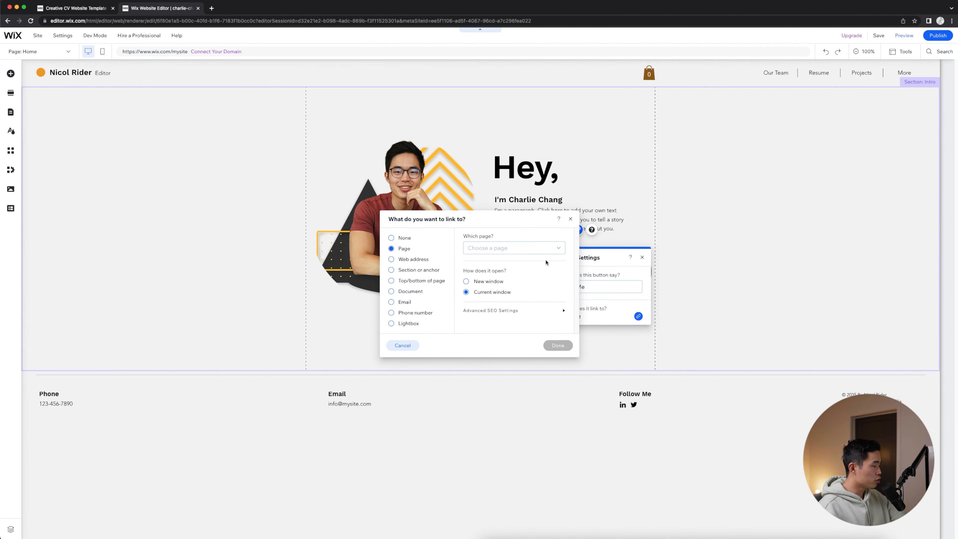
click(536, 249)
click(490, 287)
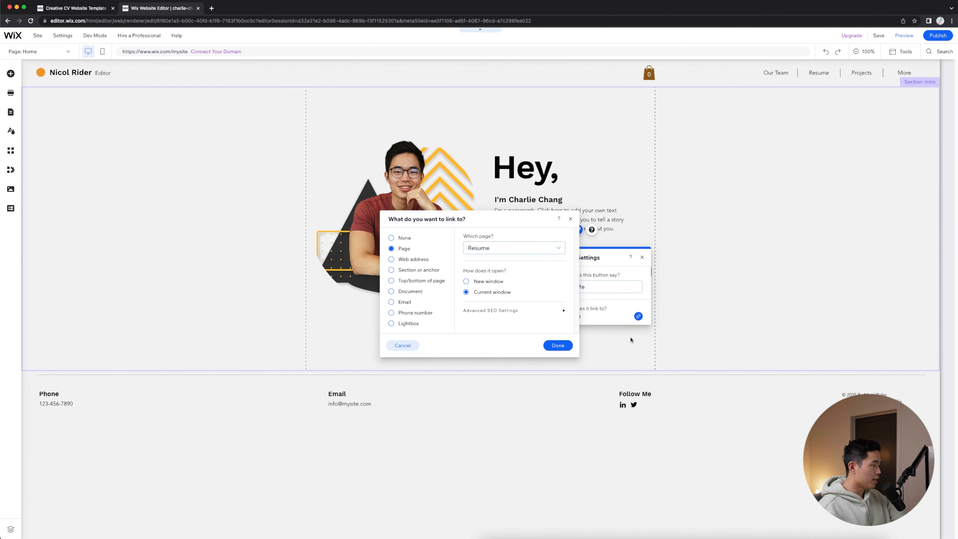
click(558, 345)
click(779, 300)
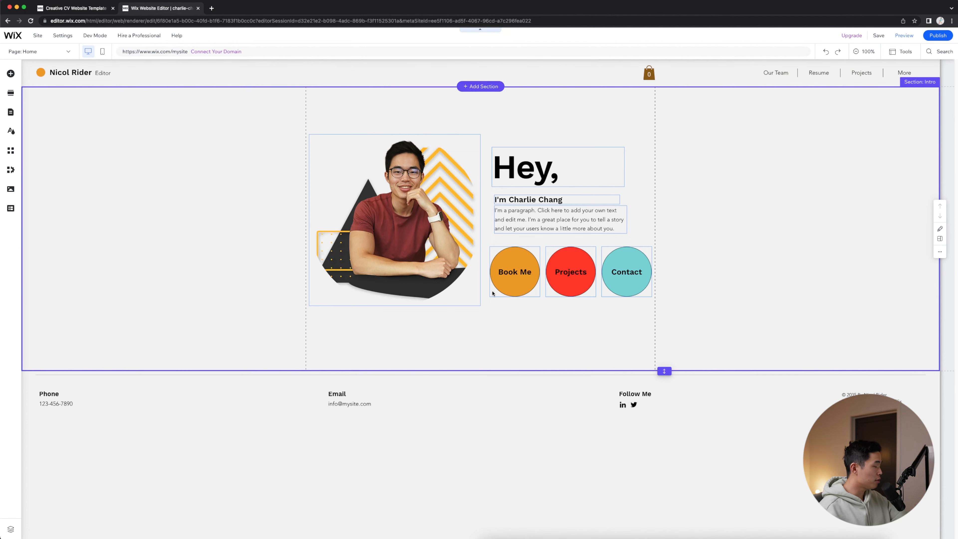
- Add the "STAY IN THE KNOW" Subscribe section with the cactus background below the Home page's intro section
click(480, 371)
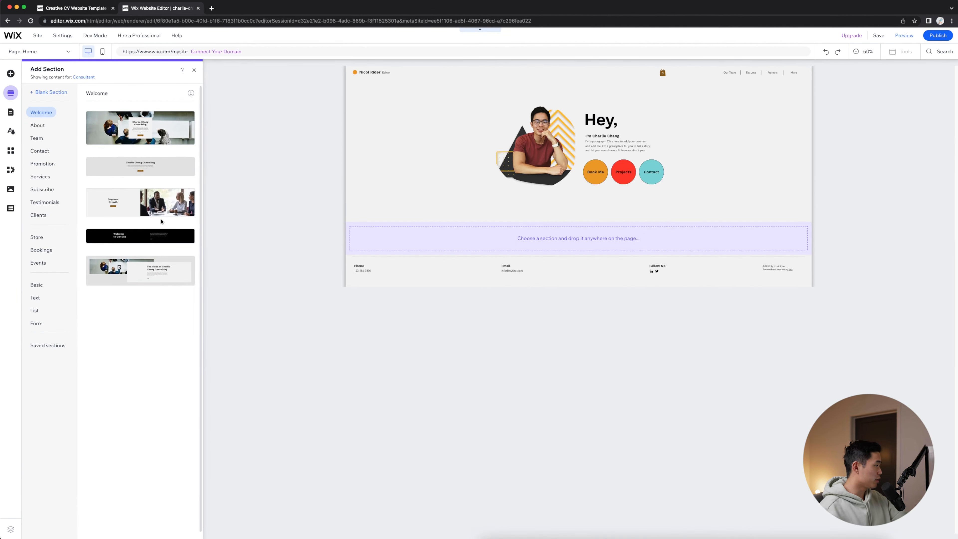
click(39, 126)
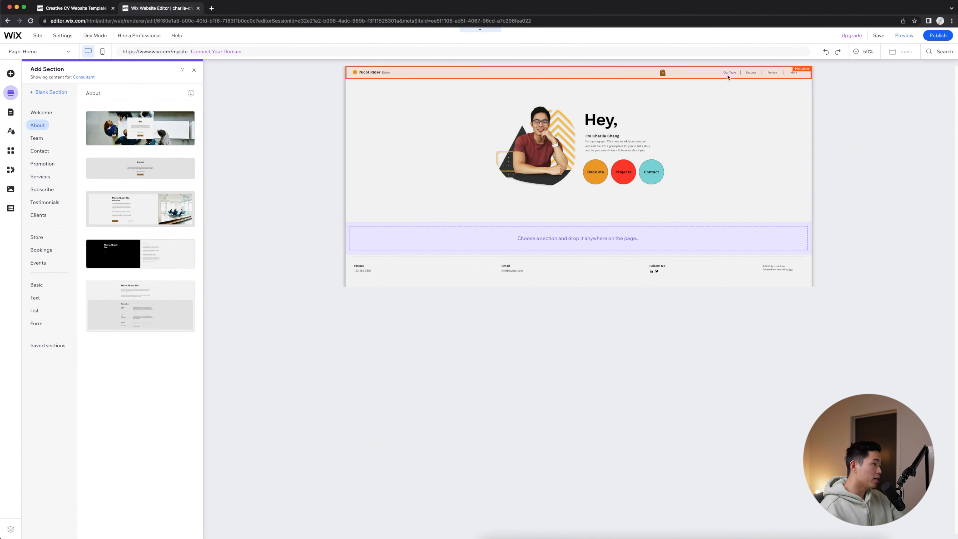
click(40, 152)
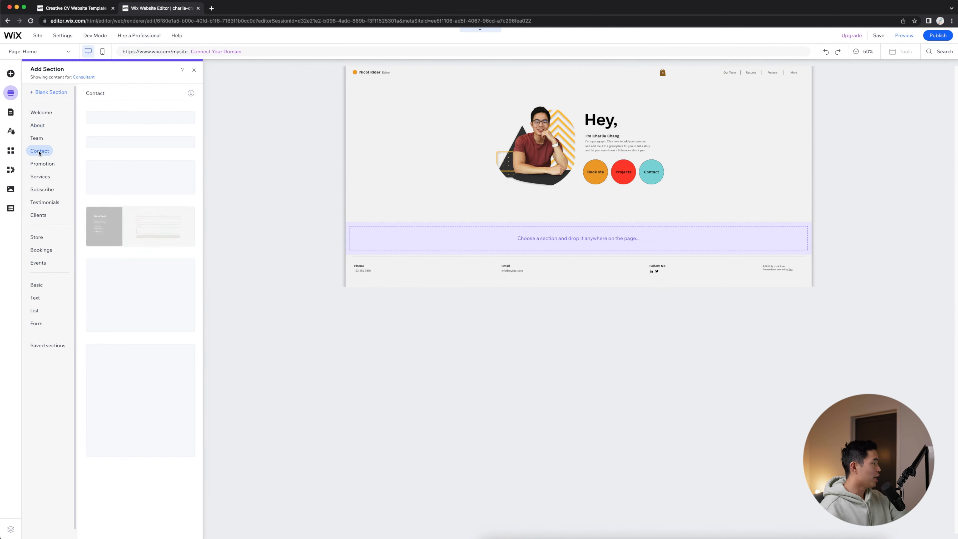
click(42, 189)
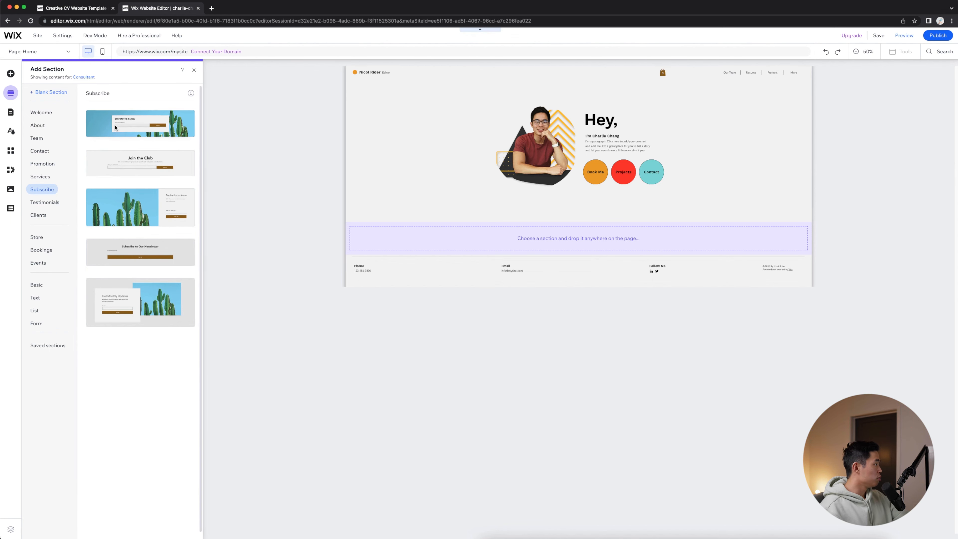
drag(102, 131, 612, 246)
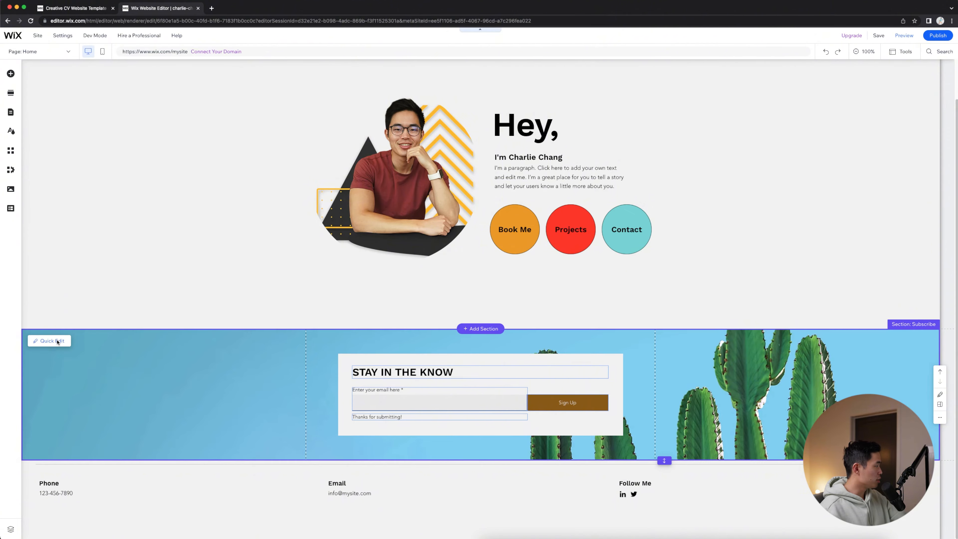
- Open the Subscribe section's background settings and look through the suggested backgrounds
click(51, 340)
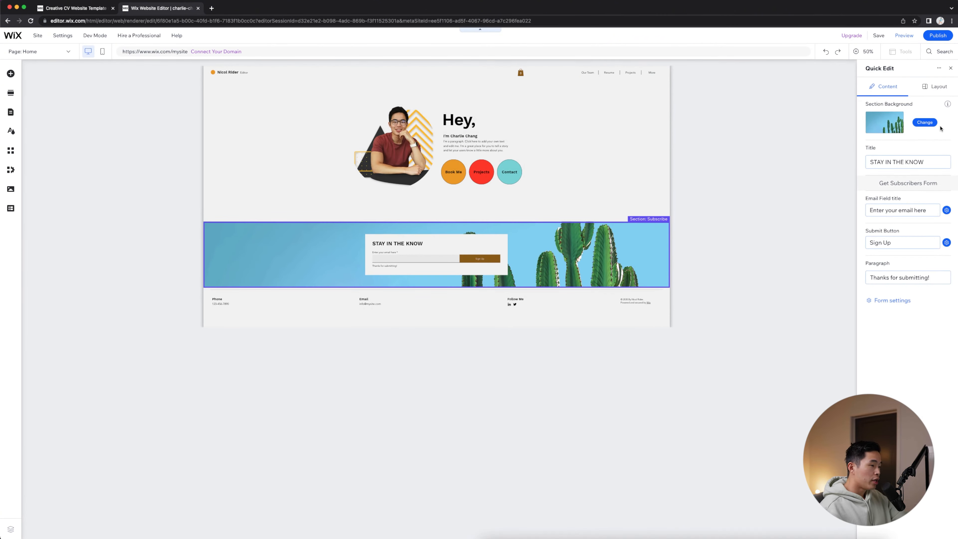
click(923, 123)
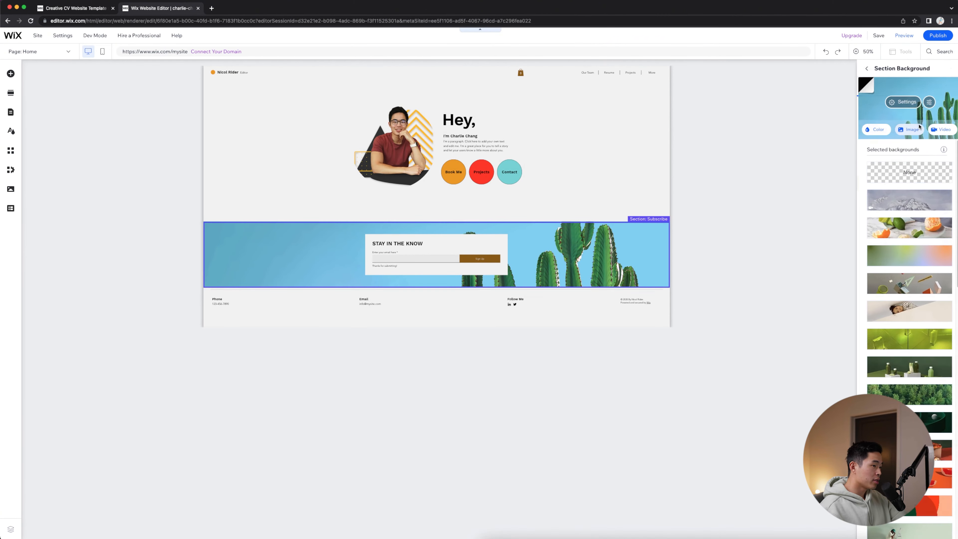
mouse_move(897, 211)
scroll(897, 210, down, 10)
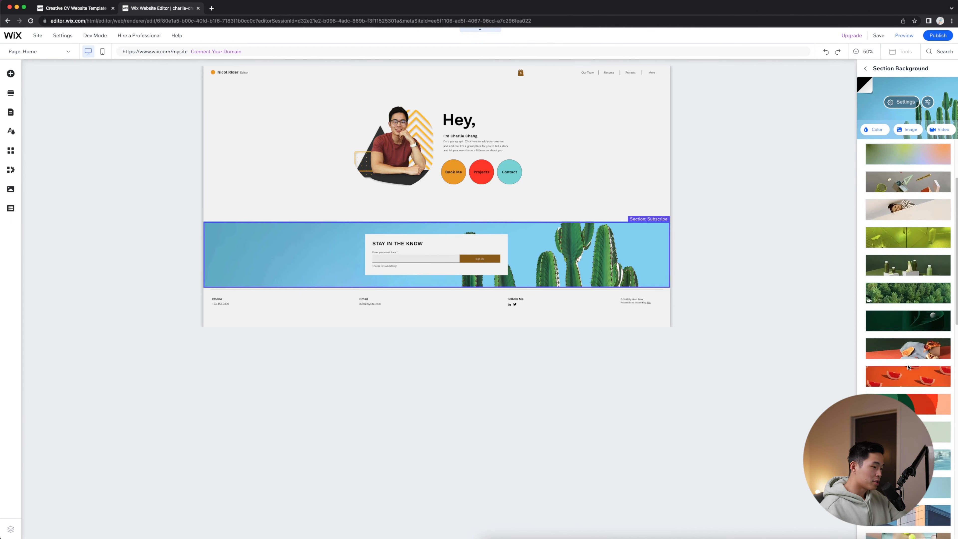
scroll(910, 220, down, 6)
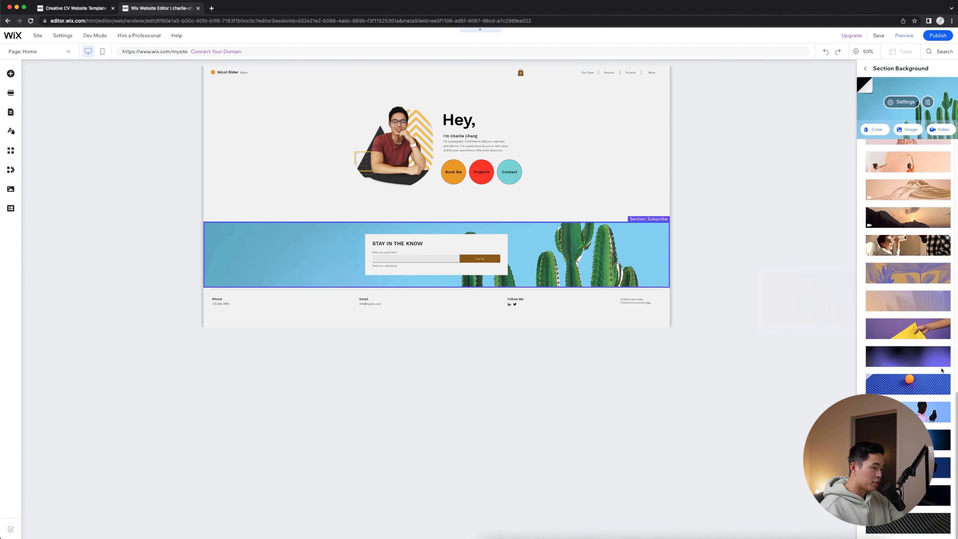
scroll(911, 376, up, 15)
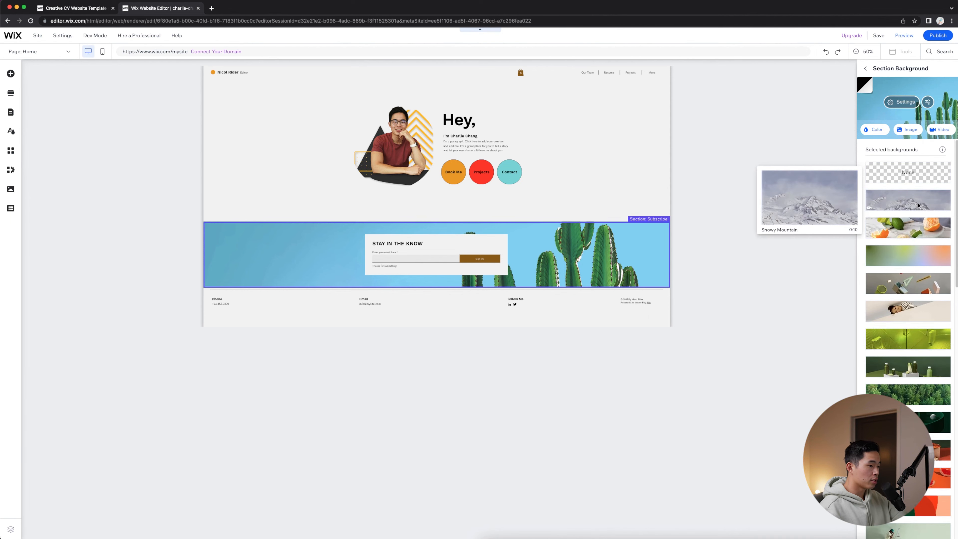
- Try the green-to-orange gradient and no background at all on the Subscribe section
click(917, 204)
click(902, 176)
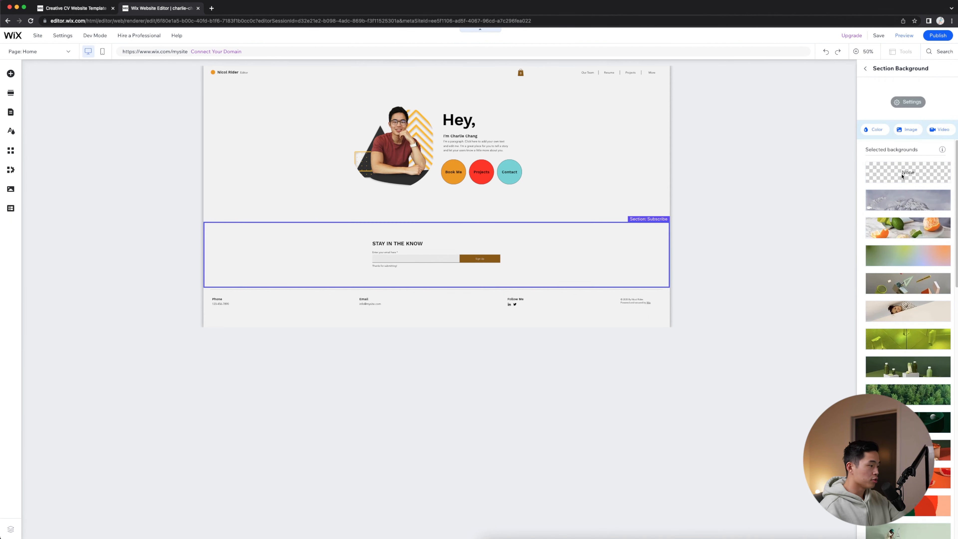
click(897, 255)
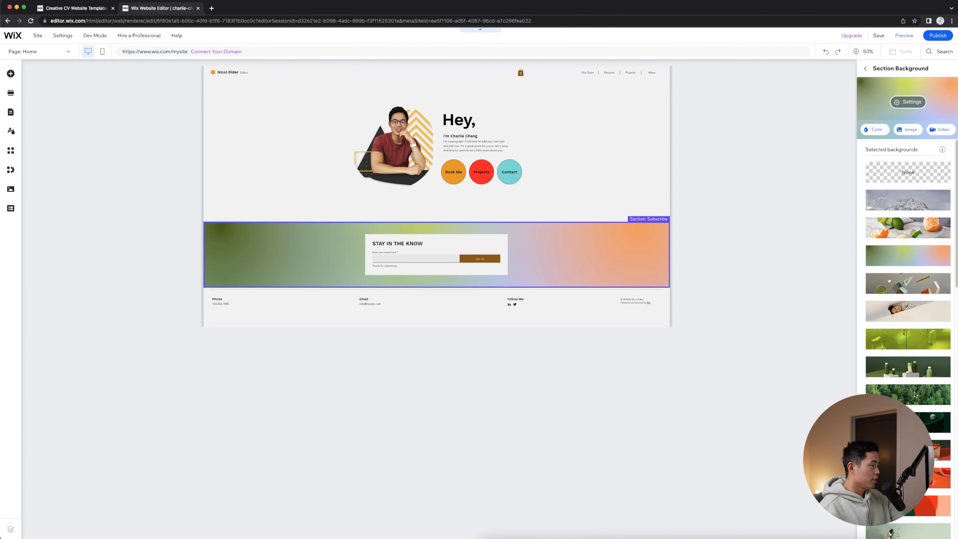
click(917, 173)
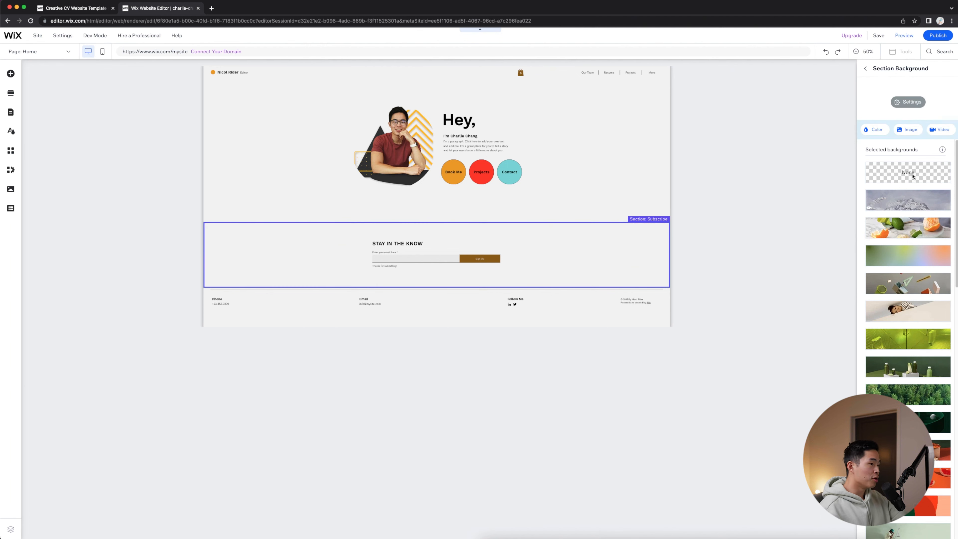
- Set the Subscribe section's background to Snowy Mountain and finish the quick edit
click(907, 204)
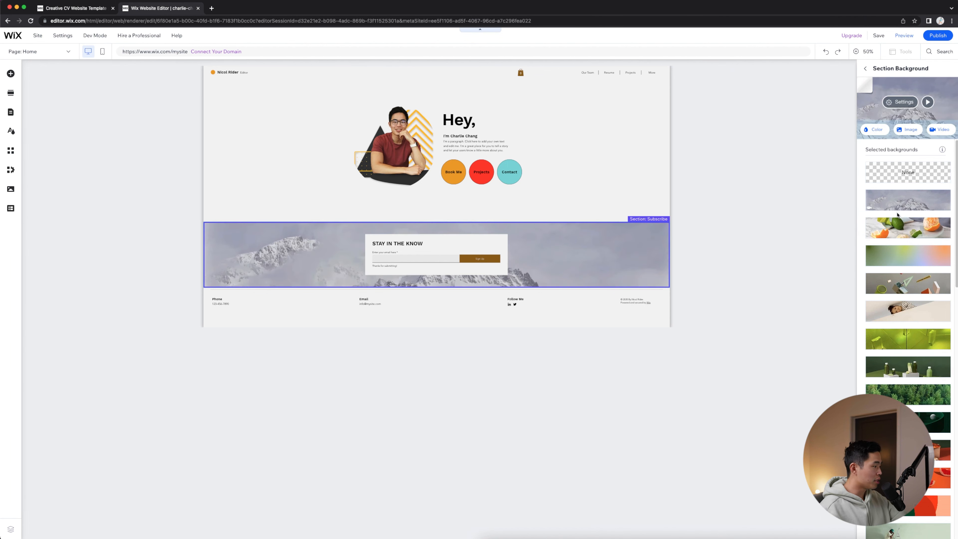
click(739, 253)
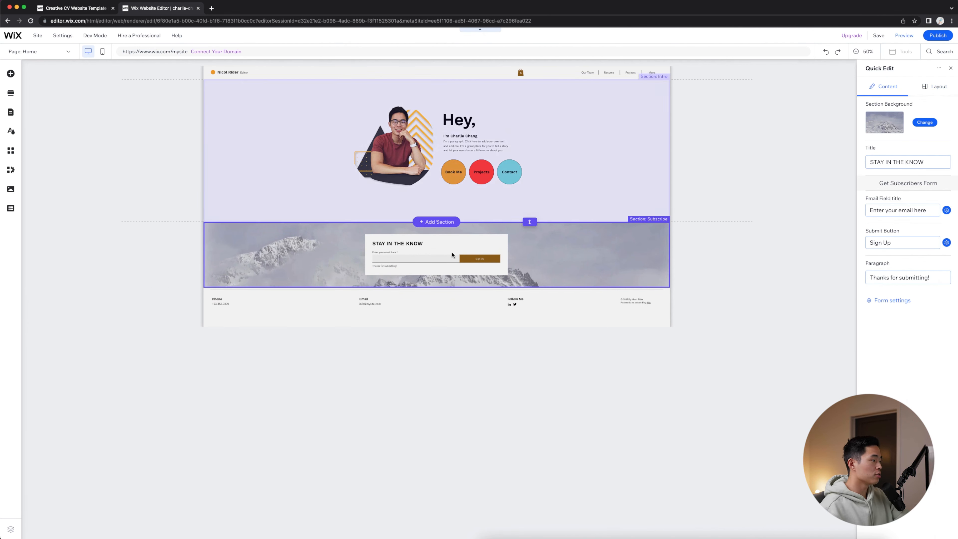
click(950, 69)
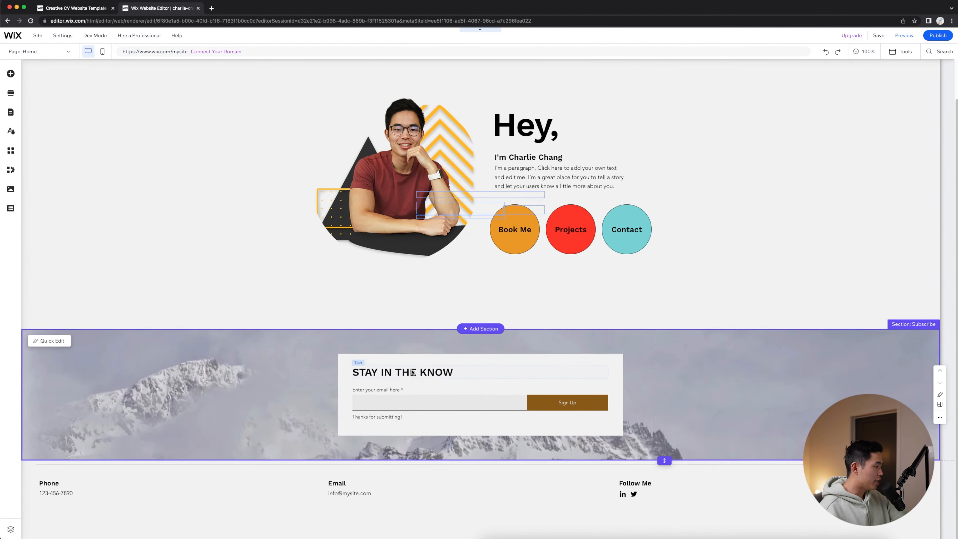
click(413, 373)
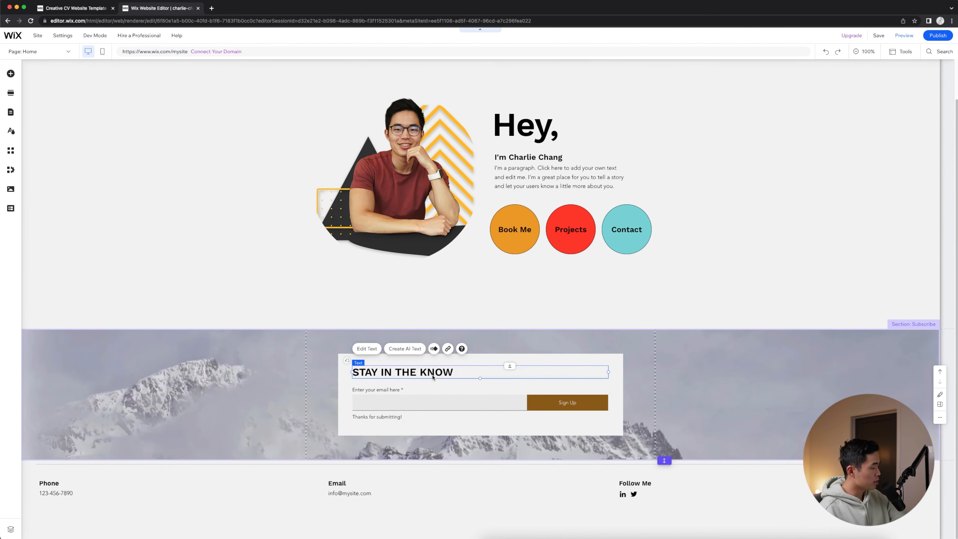
double_click(433, 376)
click(432, 412)
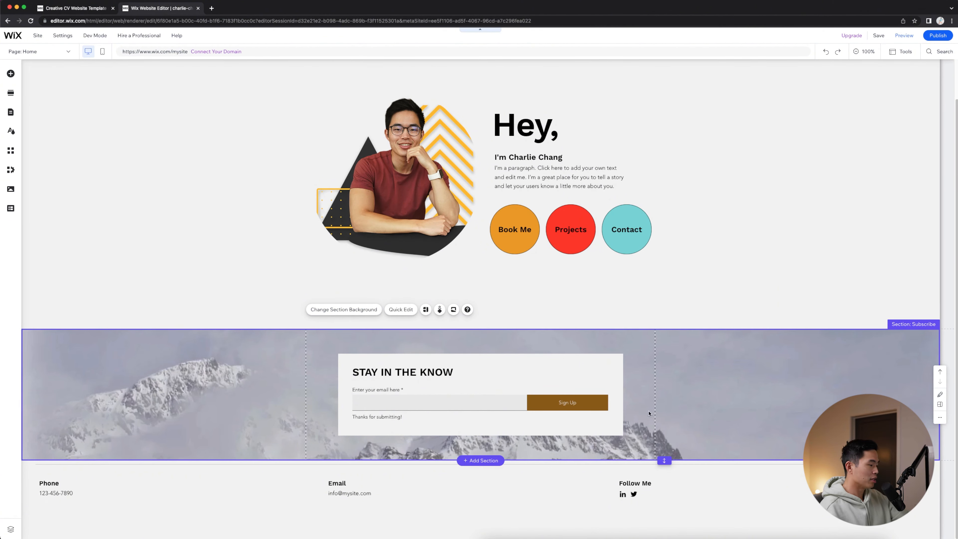
- Add the black-and-grey "More About Me" section from the About category below the Subscribe section
click(481, 460)
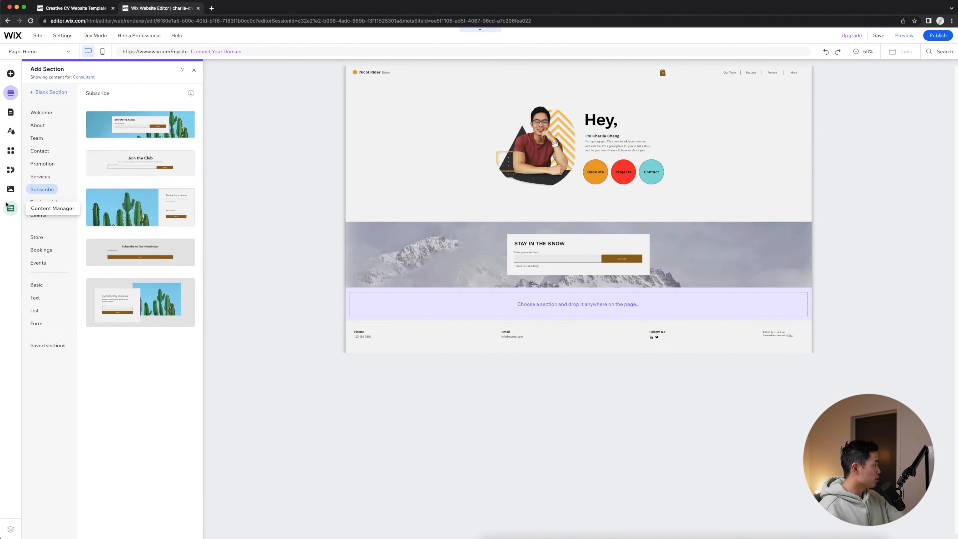
click(37, 238)
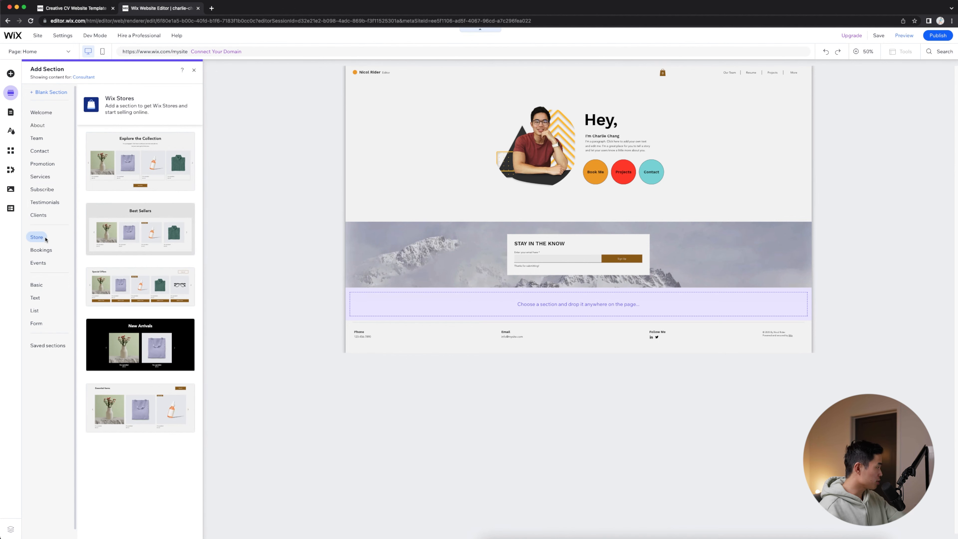
click(38, 125)
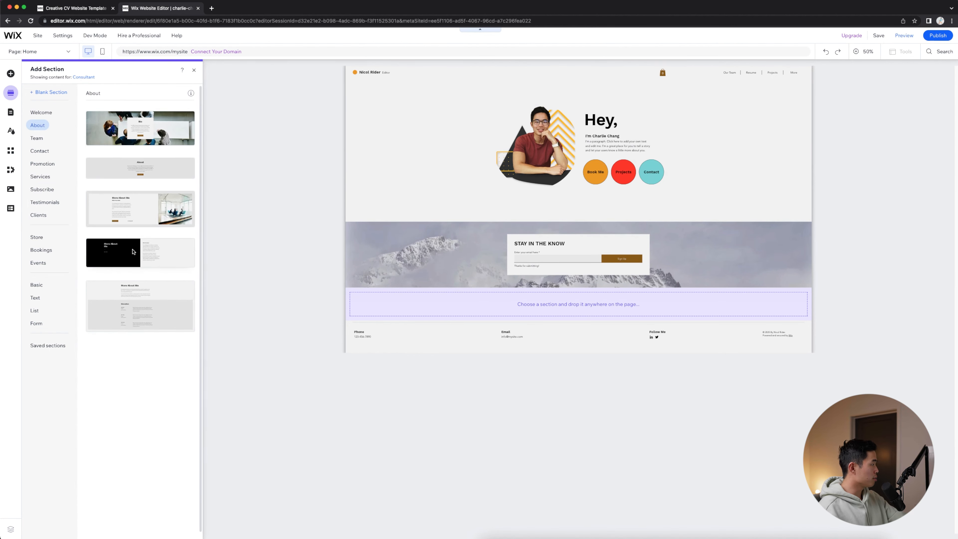
drag(130, 253, 588, 304)
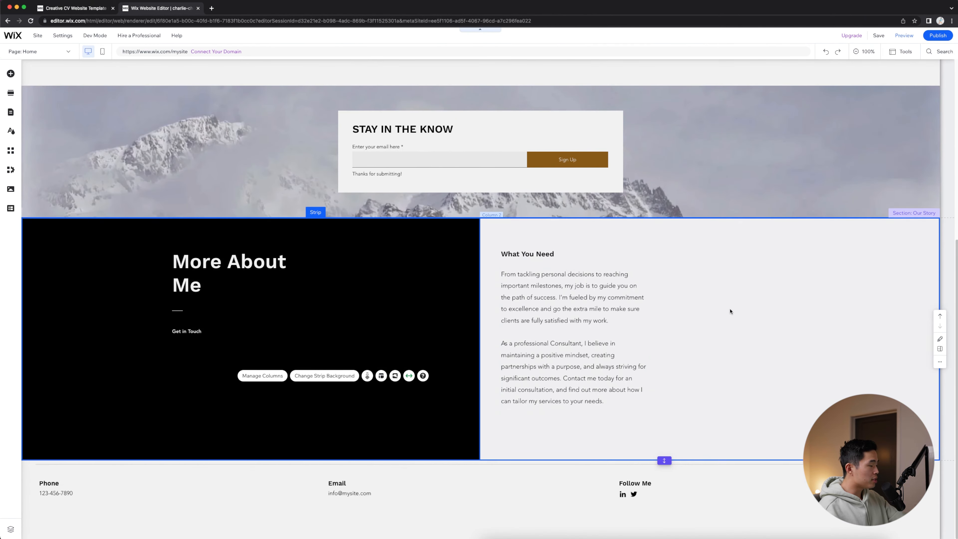
- Move the two-paragraph text under "What You Need" out past the gridlines and back to just beneath its heading
click(667, 327)
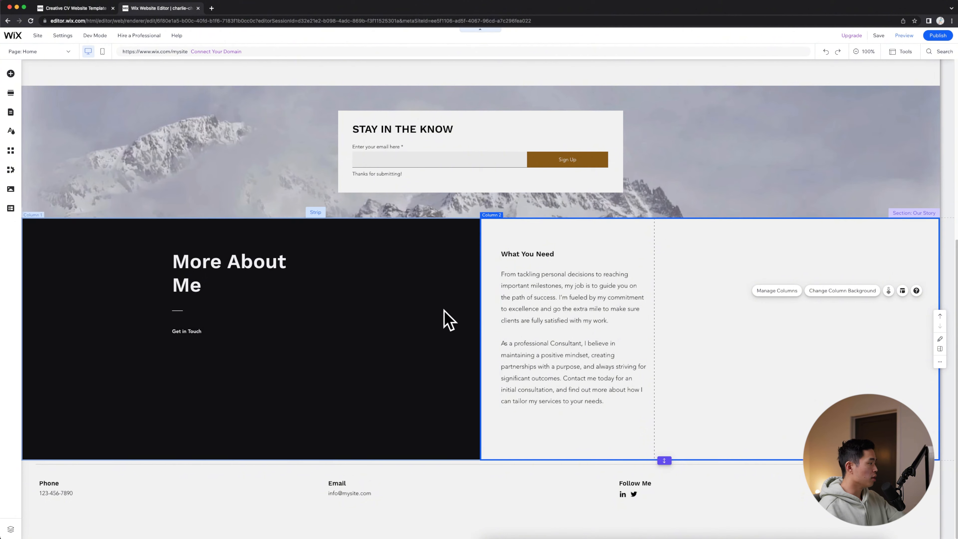
click(570, 351)
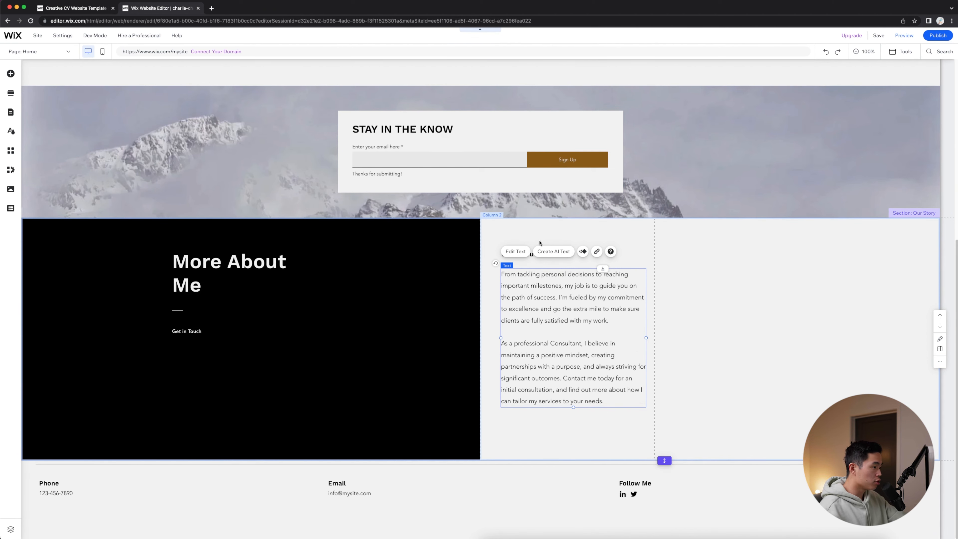
drag(569, 306, 748, 314)
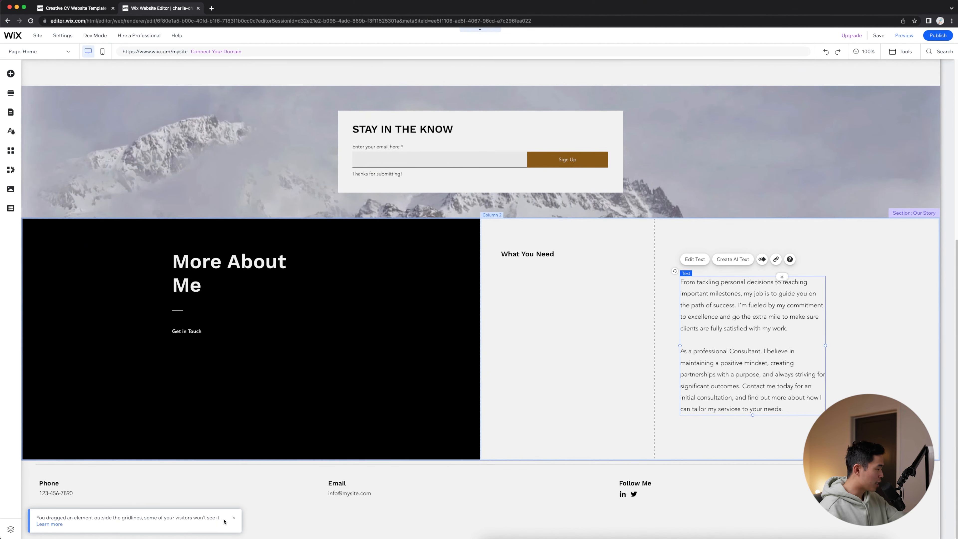
click(234, 518)
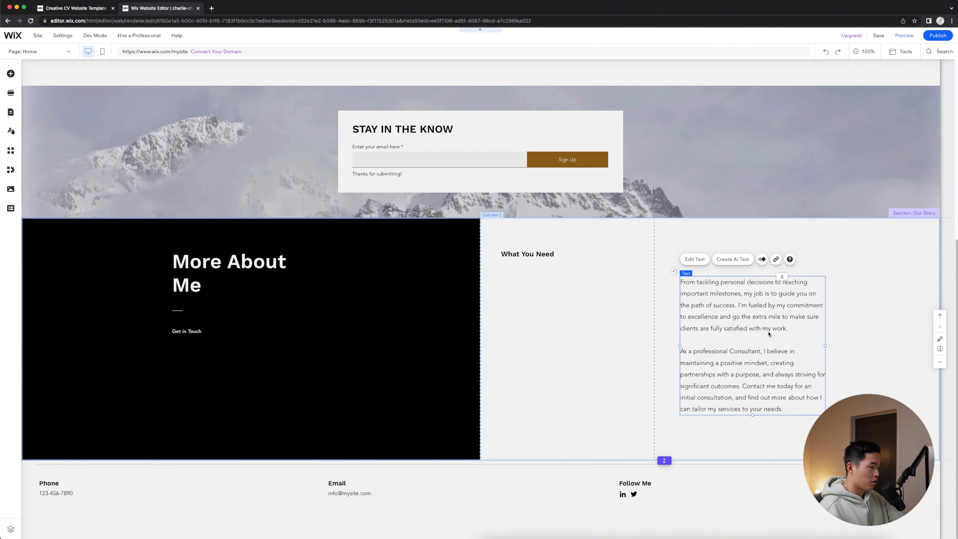
drag(768, 333, 568, 337)
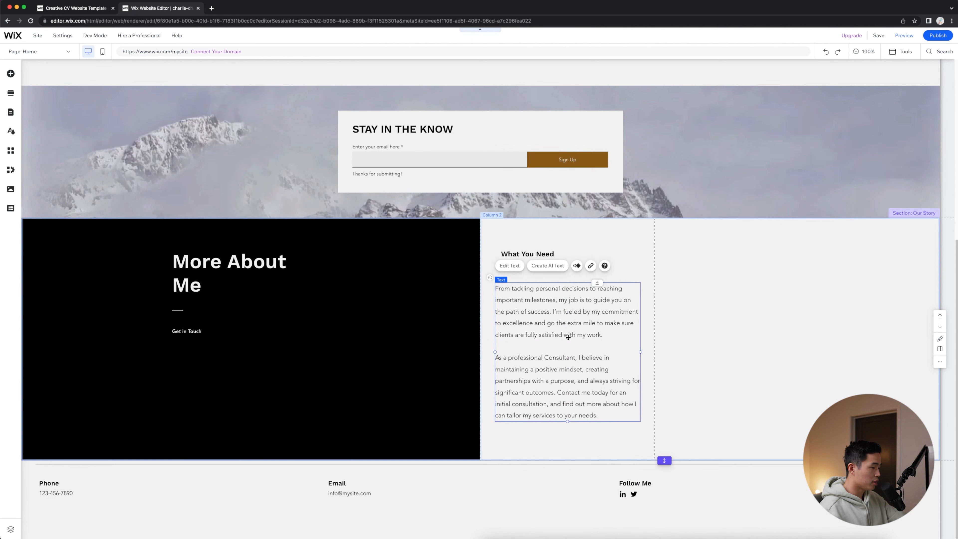
- Show the editing toolbar and align the two-paragraph text to the column's left edge, followed by its horizontal center
click(903, 51)
click(900, 75)
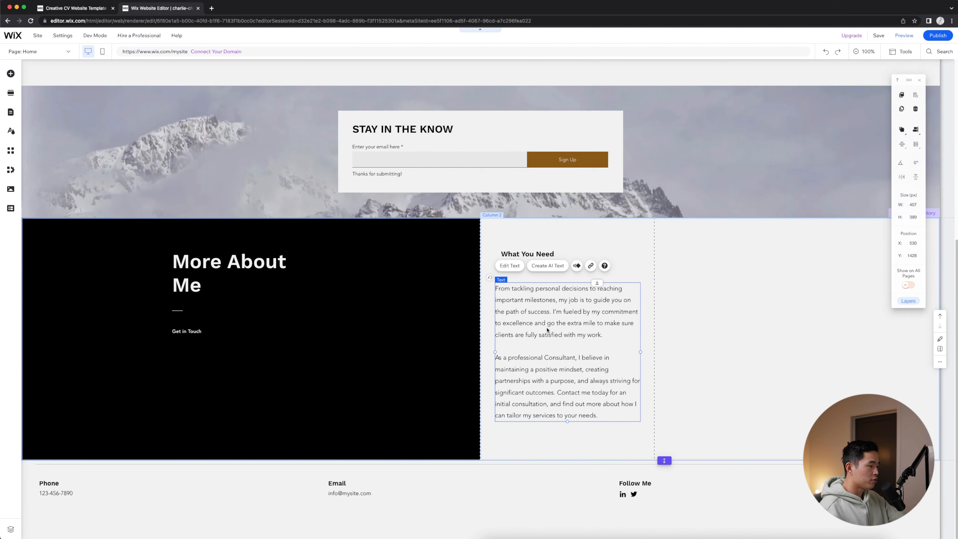
click(916, 130)
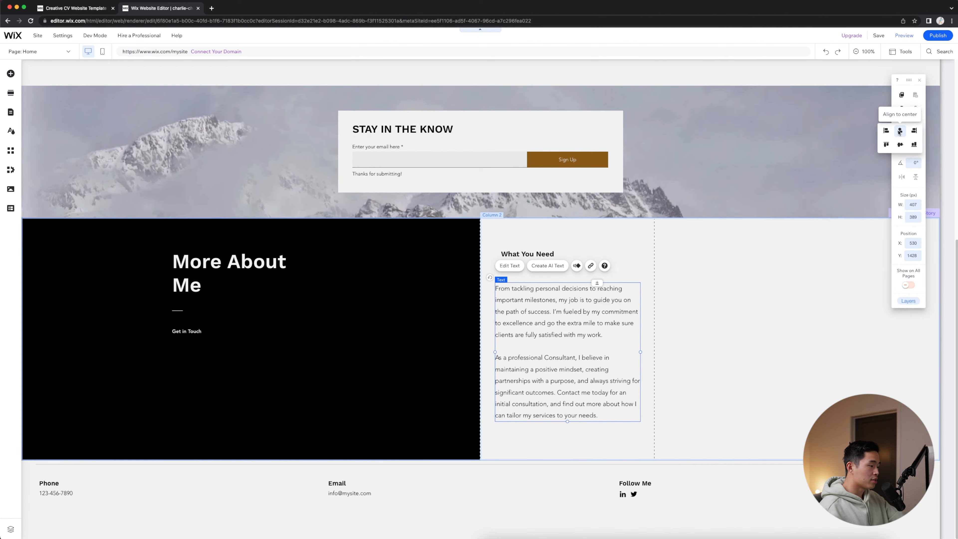
click(886, 131)
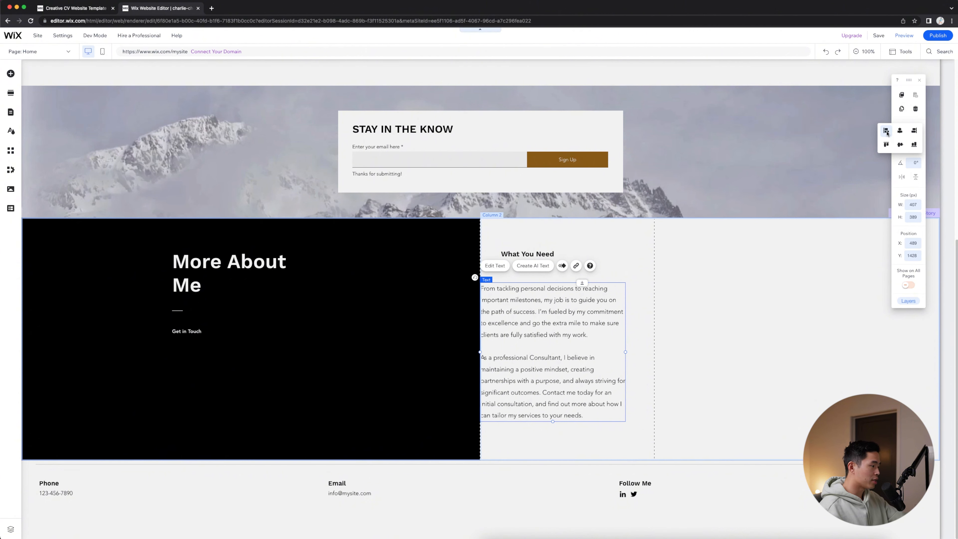
click(916, 129)
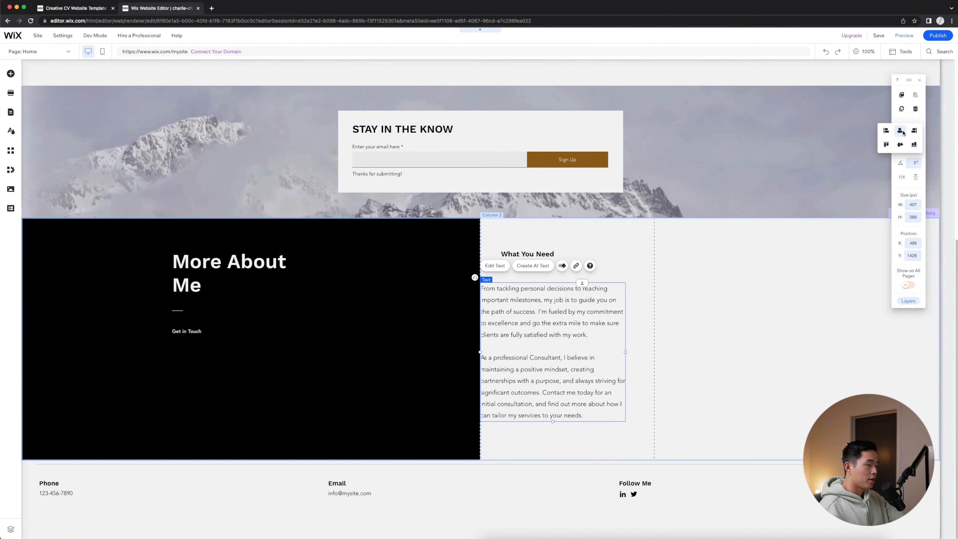
click(900, 131)
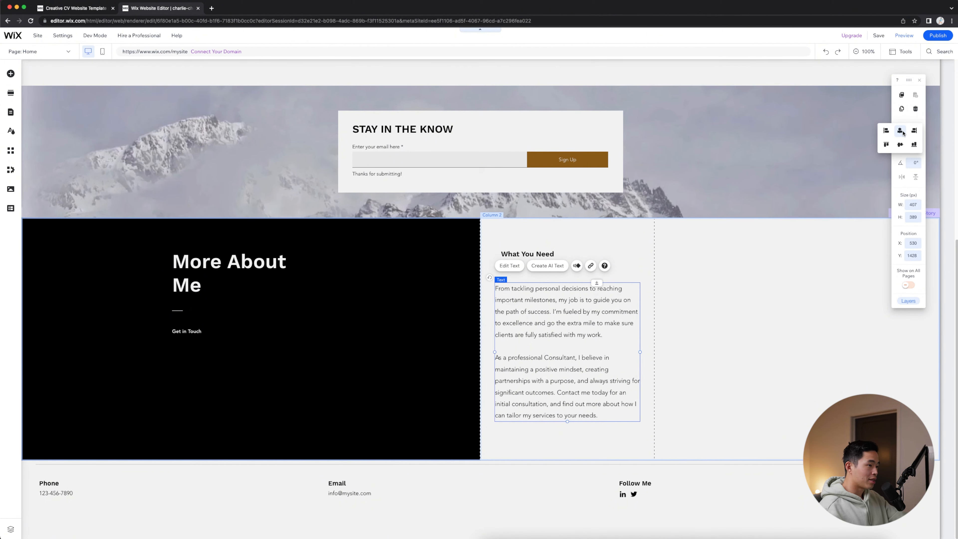
- Try aligning the two-paragraph text to the column's vertical middle, and move it back down beneath the "What You Need" heading
click(901, 146)
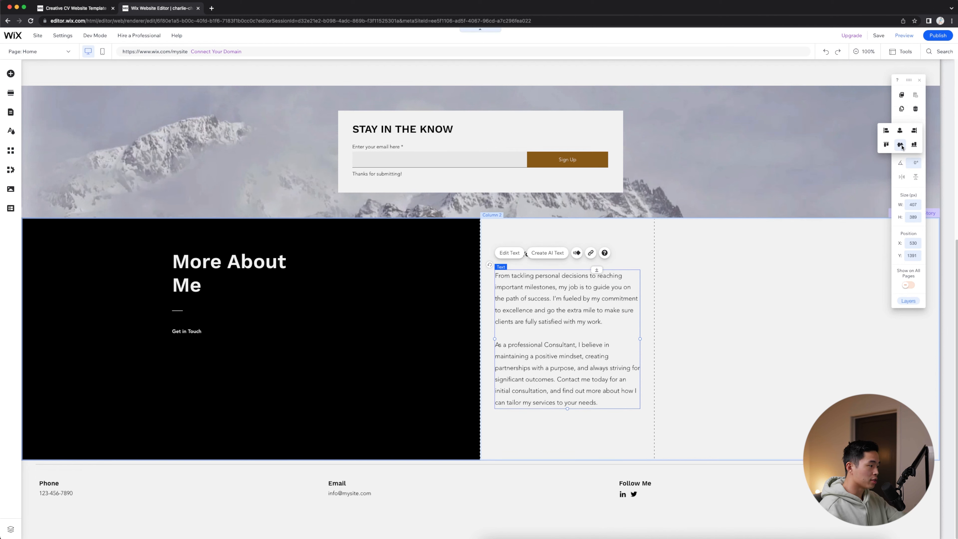
drag(546, 341, 545, 356)
click(811, 355)
- Open the "More About Me" heading for editing, look at its available text effects, and leave the text settings
click(367, 421)
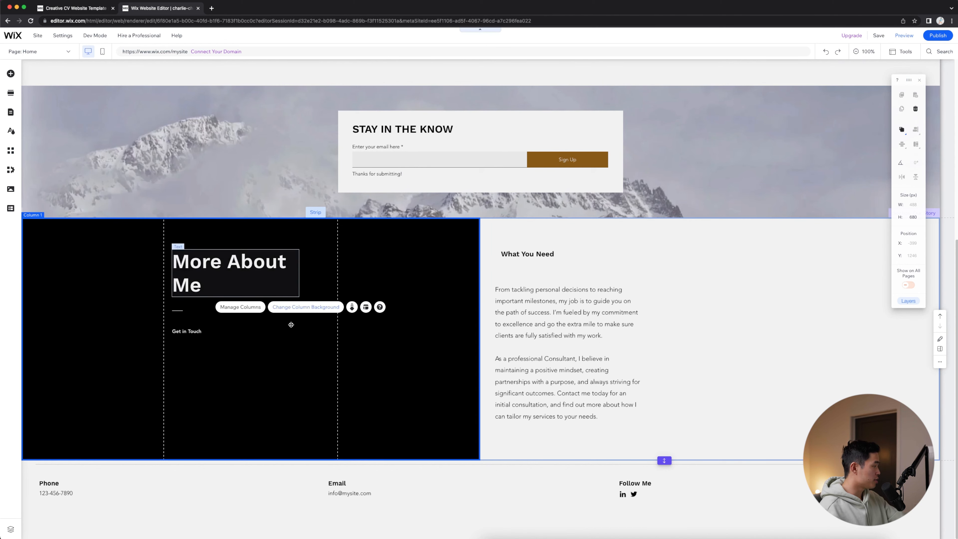
double_click(174, 289)
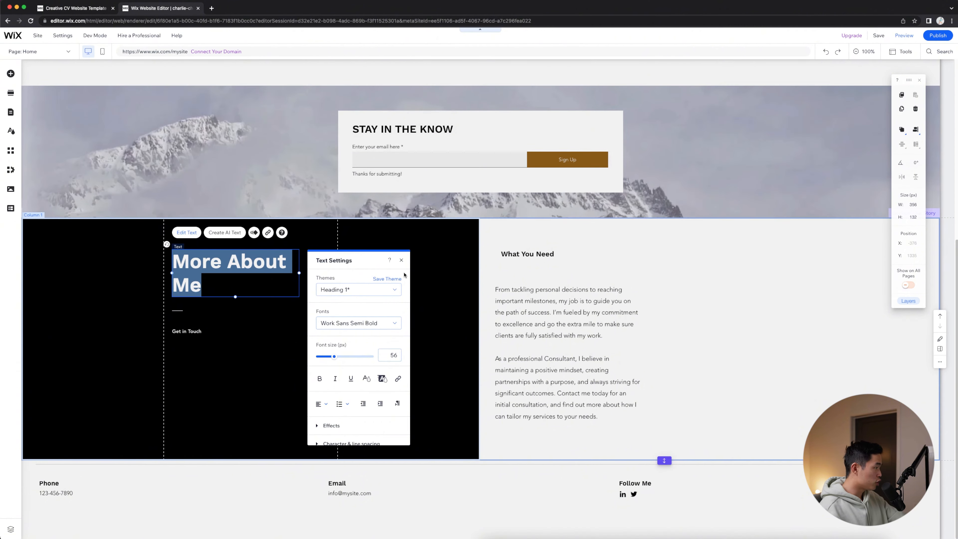
click(332, 425)
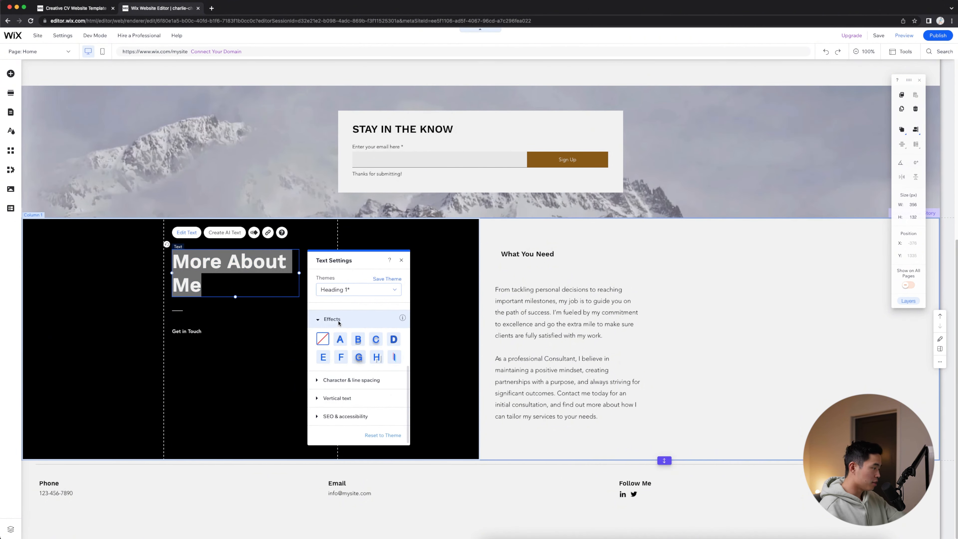
click(255, 352)
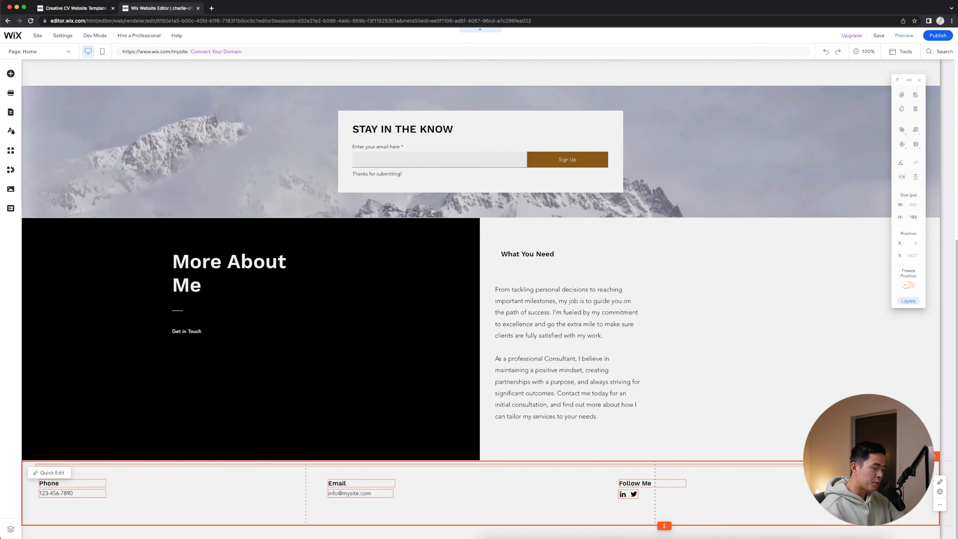
- Change the year in the footer's copyright text to 2023 and leave the text editing
click(876, 488)
double_click(856, 486)
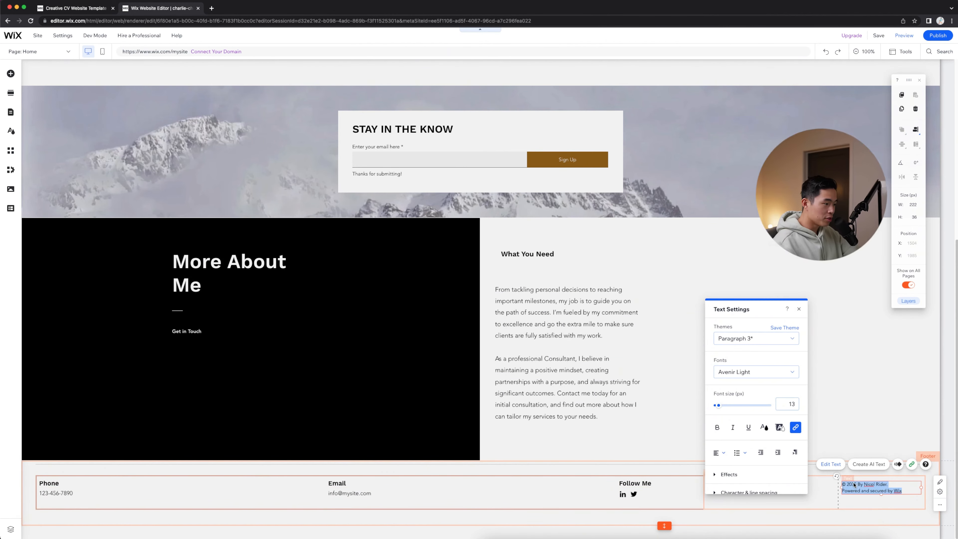
key(BackSpace)
key(BackSpace)
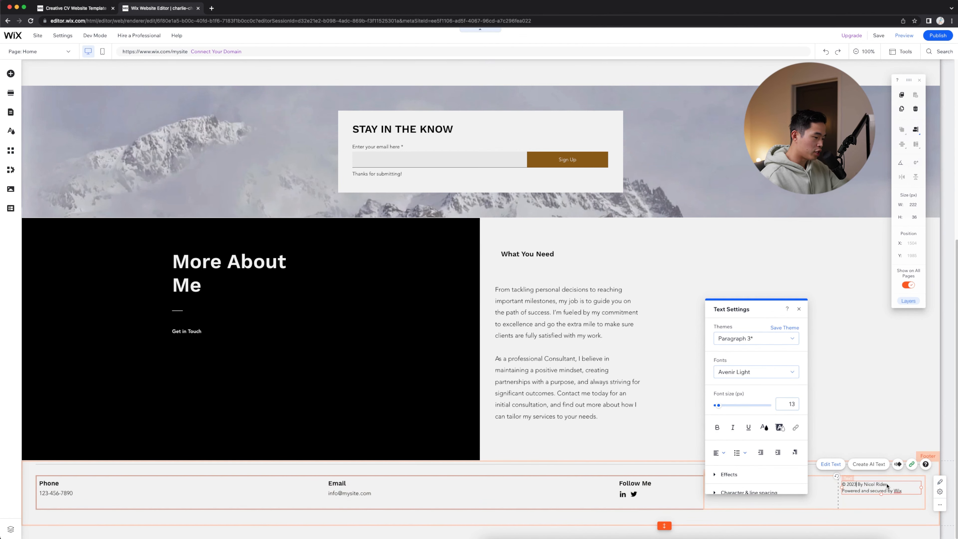
click(671, 438)
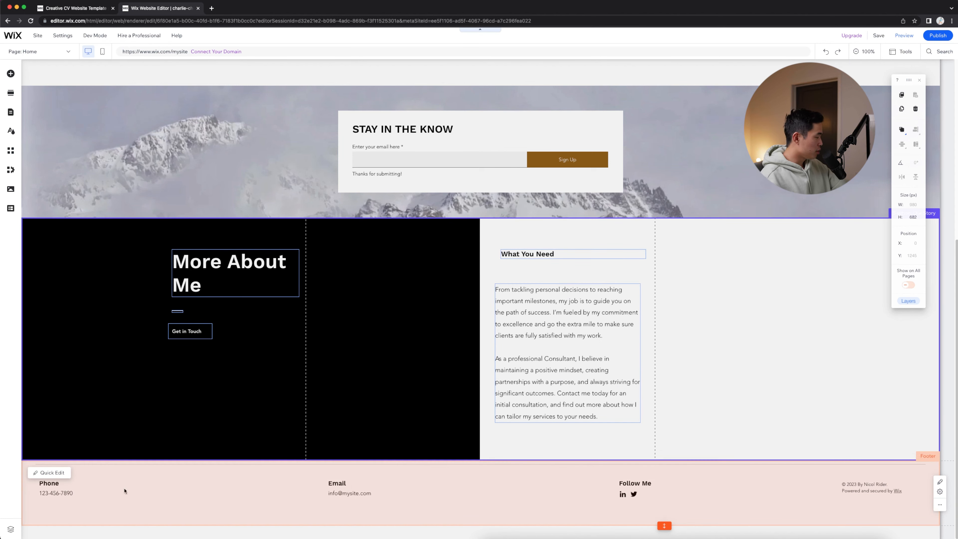
click(362, 494)
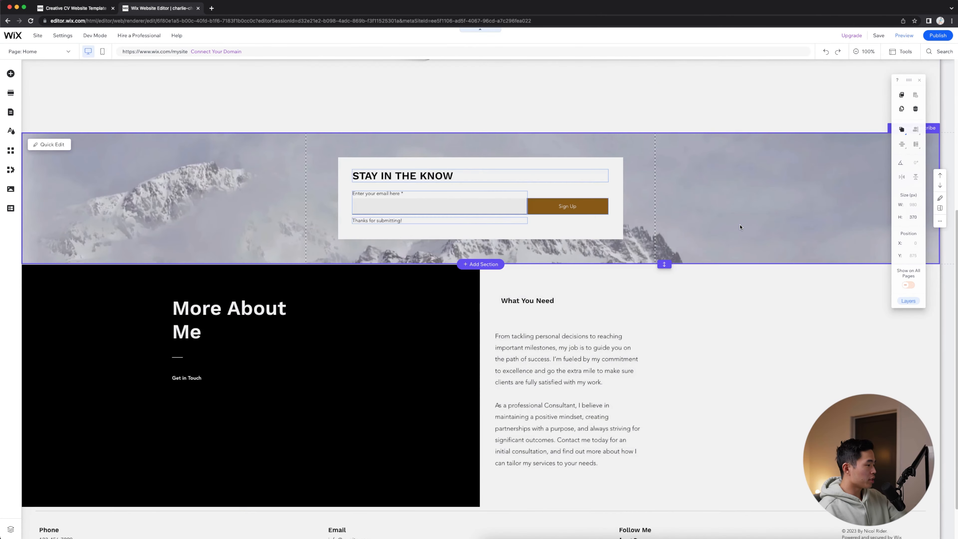
- Switch to the Our Team page and look over its About Us, Our Story and Meet The Team sections
scroll(695, 372, up, 6)
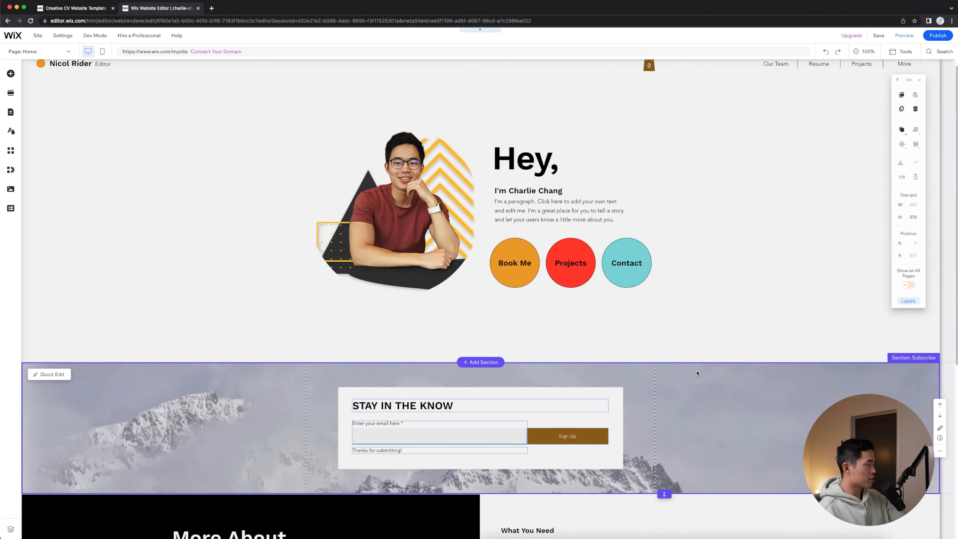
click(10, 112)
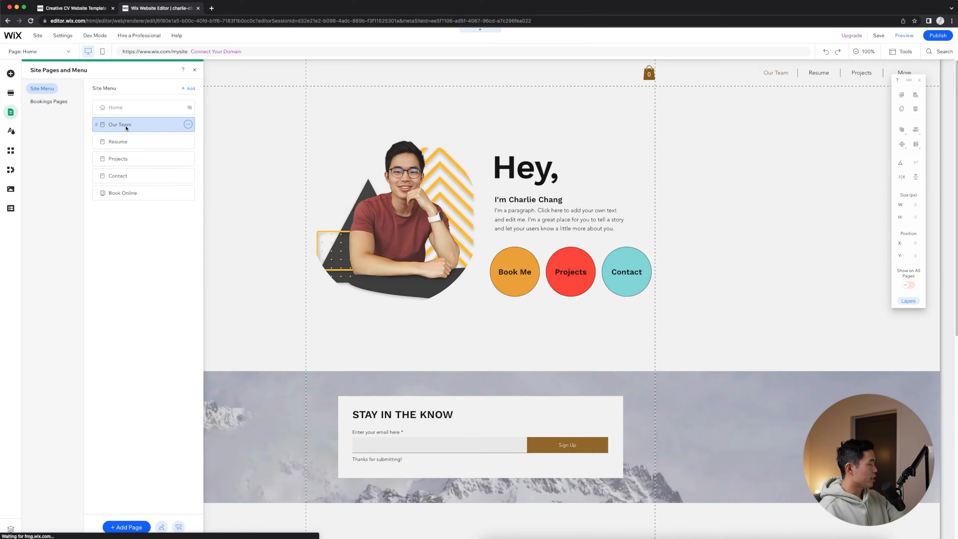
click(126, 128)
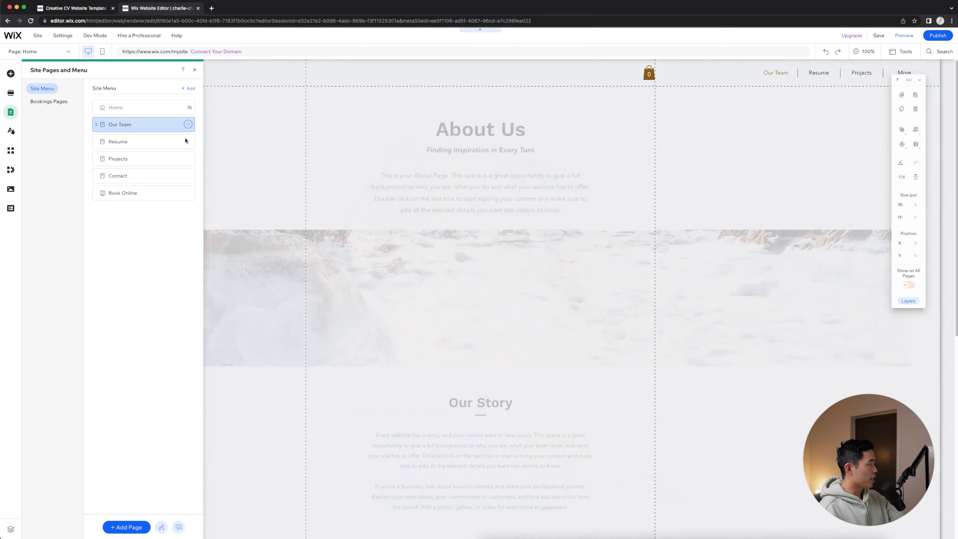
click(349, 340)
scroll(349, 340, down, 1)
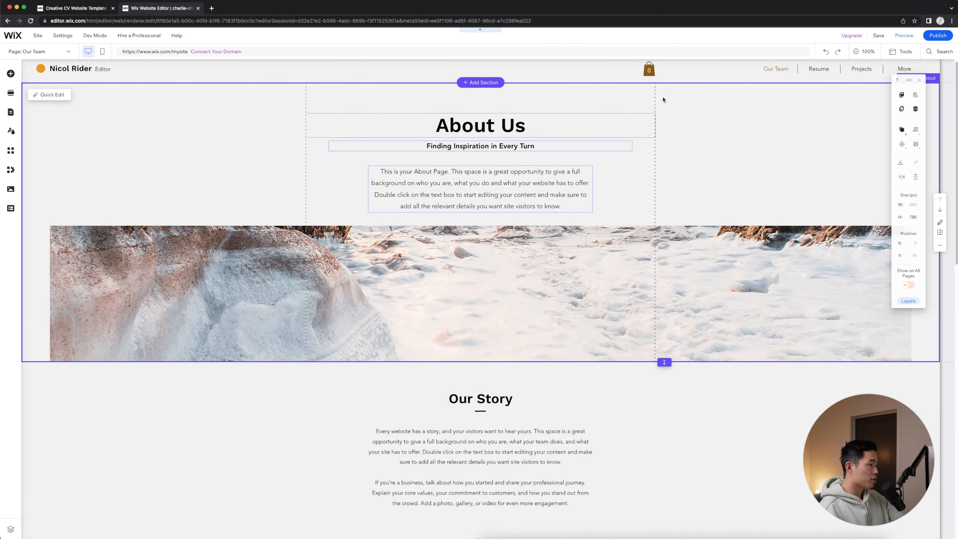
scroll(651, 337, down, 5)
scroll(650, 341, up, 5)
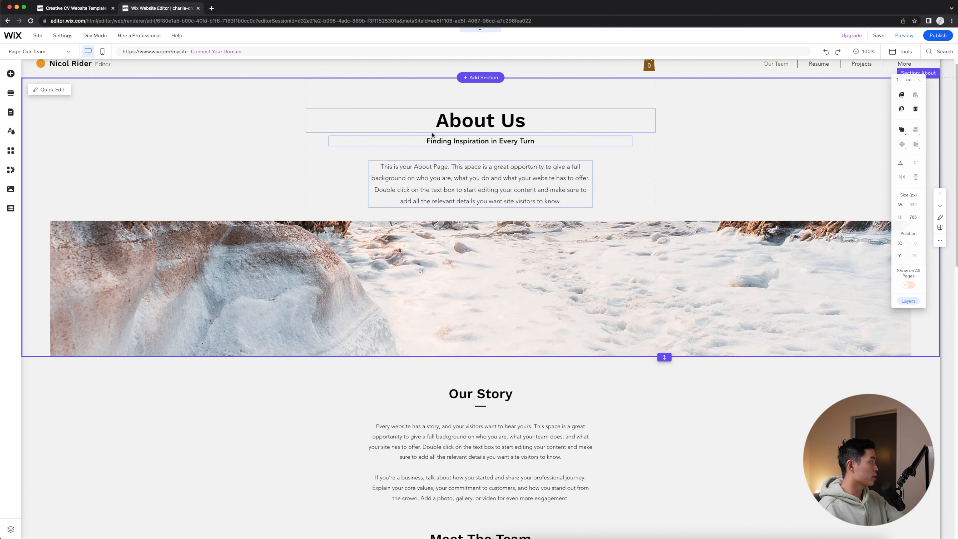
scroll(776, 278, up, 1)
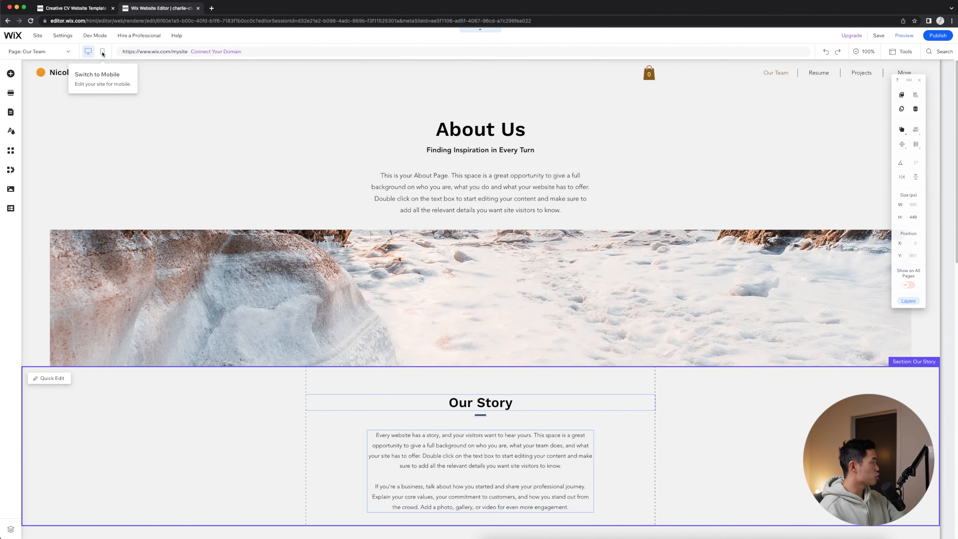
- Switch to the mobile editor and move the About Us paragraph slightly, to about X 23, Y 331
click(102, 53)
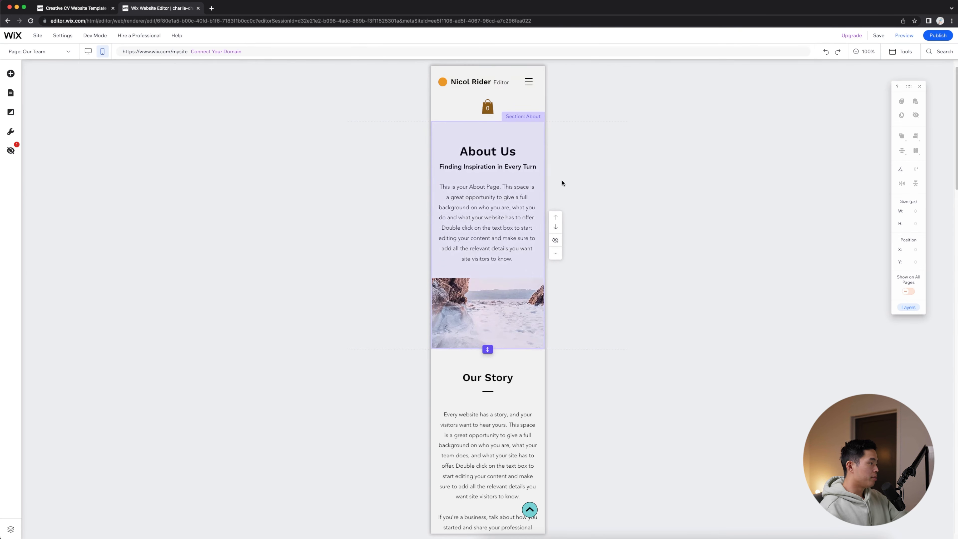
click(478, 206)
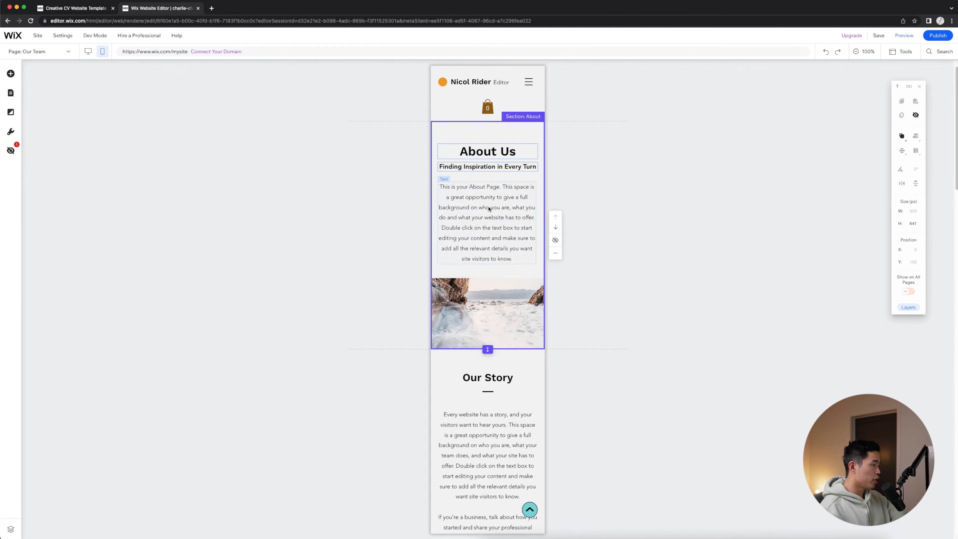
drag(488, 206, 489, 209)
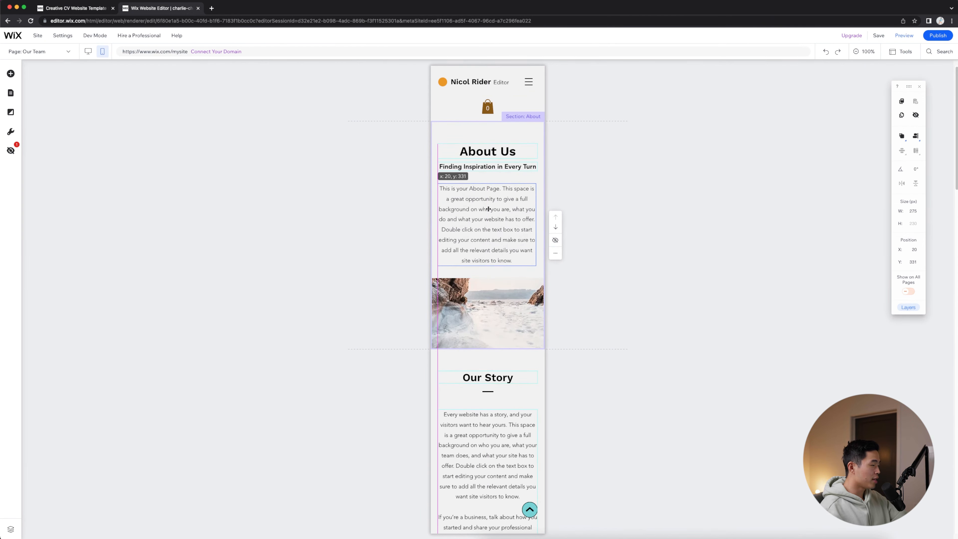
- Review the mobile layout of the Our Team page down to the footer and return to the desktop editor
scroll(387, 177, down, 5)
scroll(620, 399, down, 3)
scroll(621, 399, down, 10)
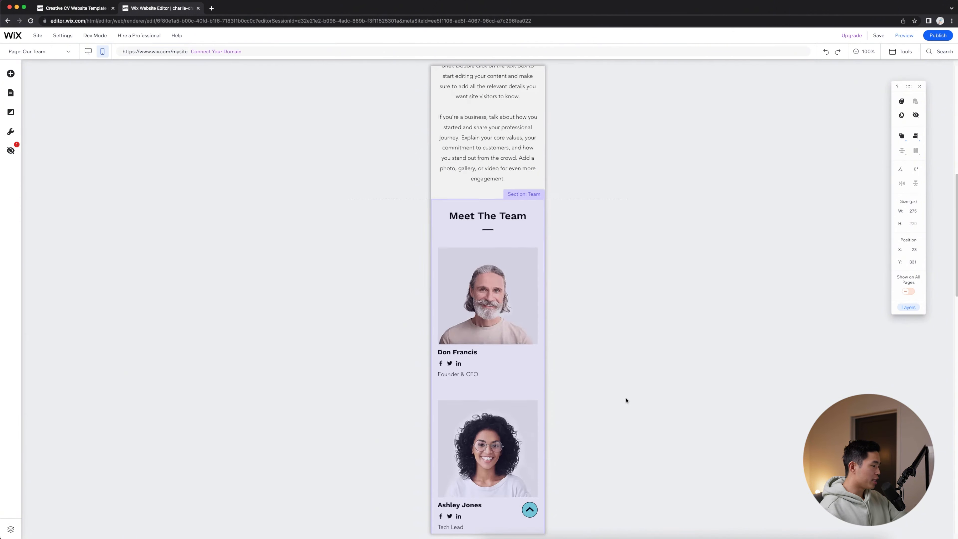
scroll(557, 368, down, 3)
scroll(577, 385, down, 10)
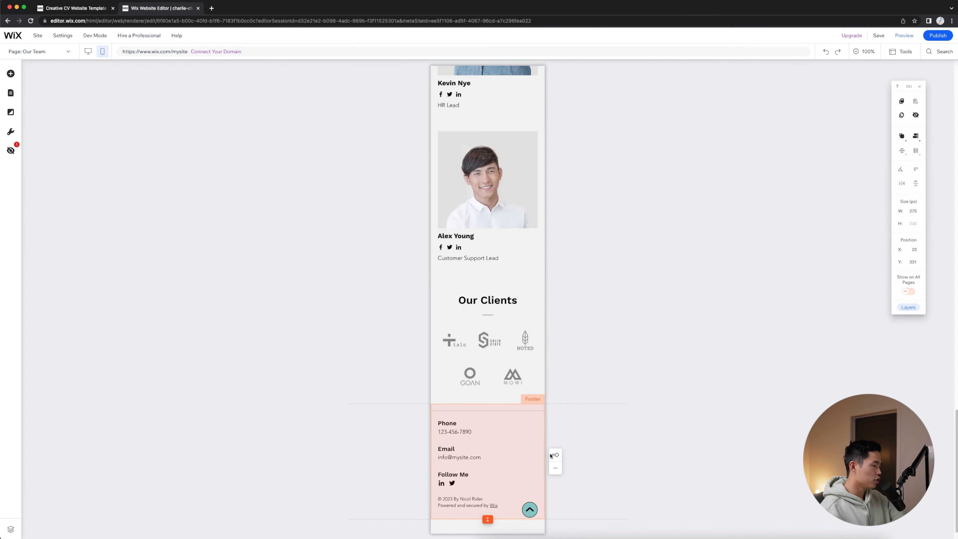
click(87, 51)
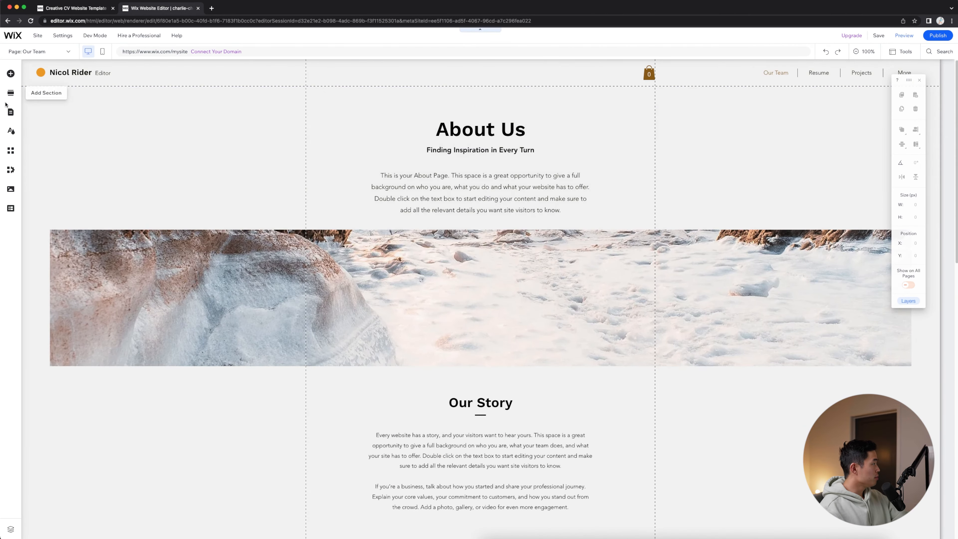
- Look at the About section designs, and browse the App Market's home page down to Social Apps
click(8, 97)
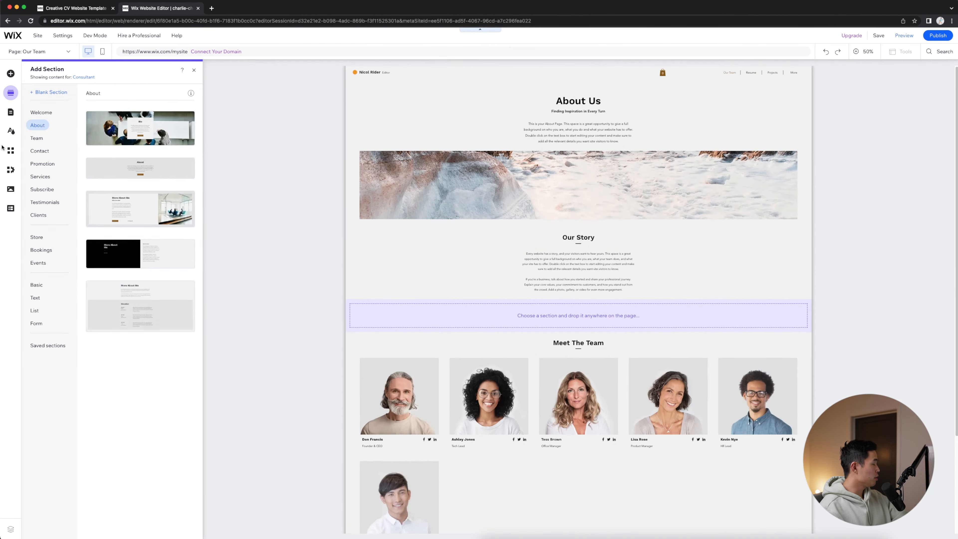
click(10, 151)
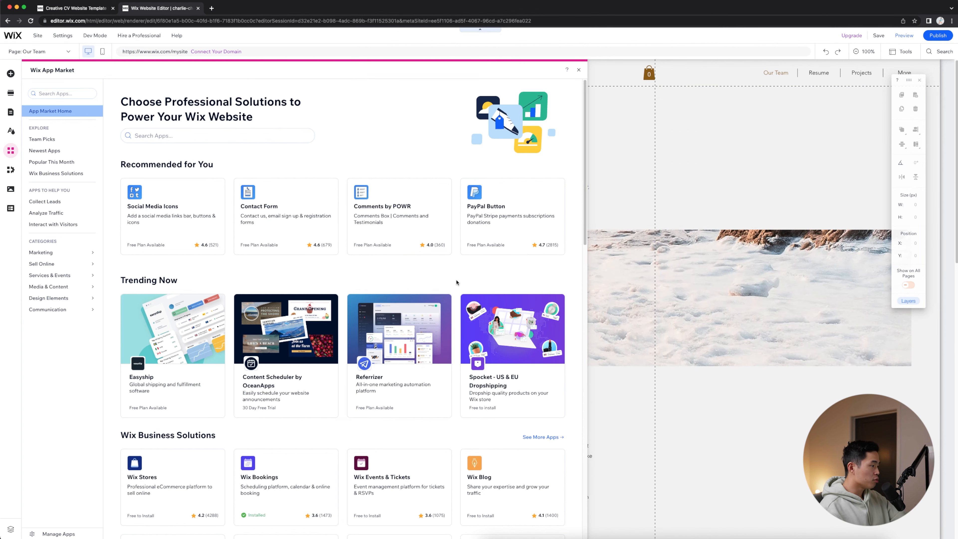
scroll(460, 282, down, 3)
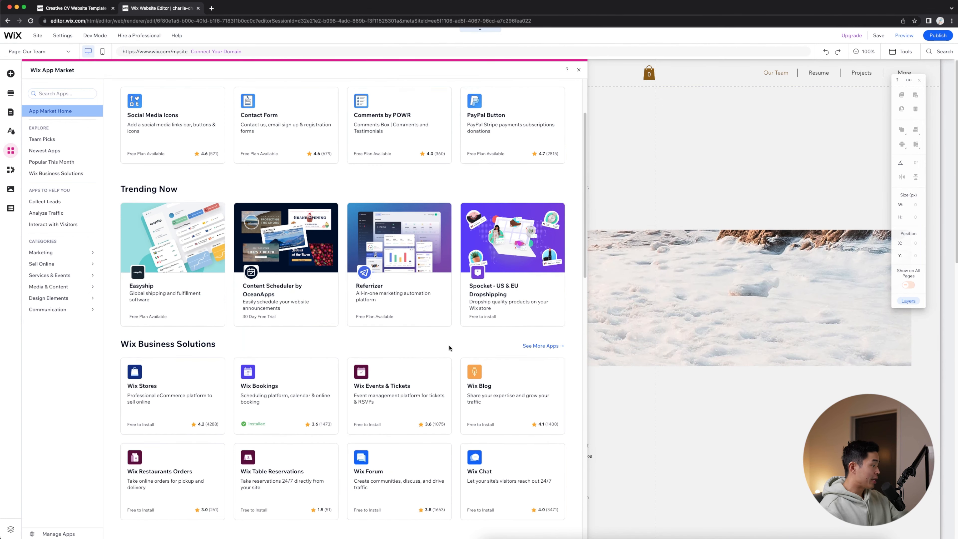
scroll(451, 347, down, 5)
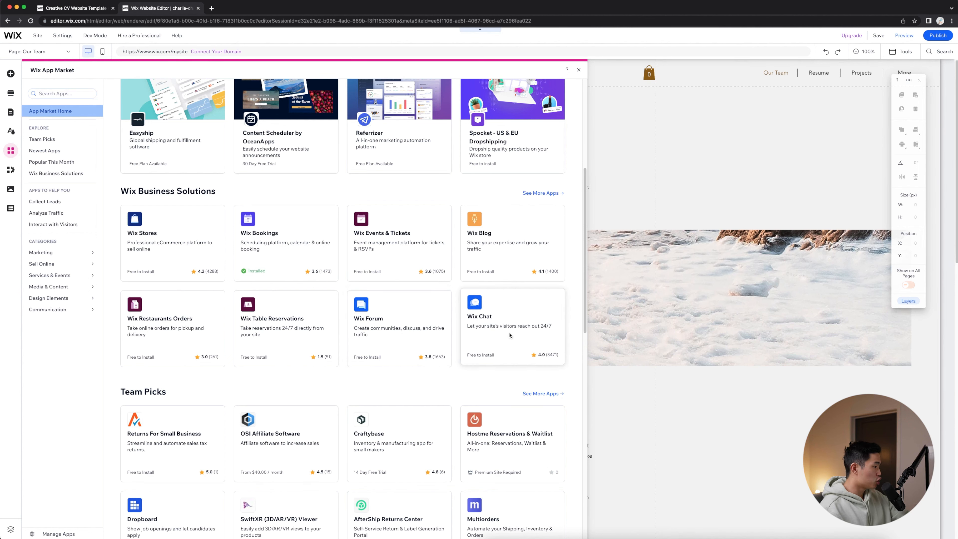
scroll(509, 335, down, 10)
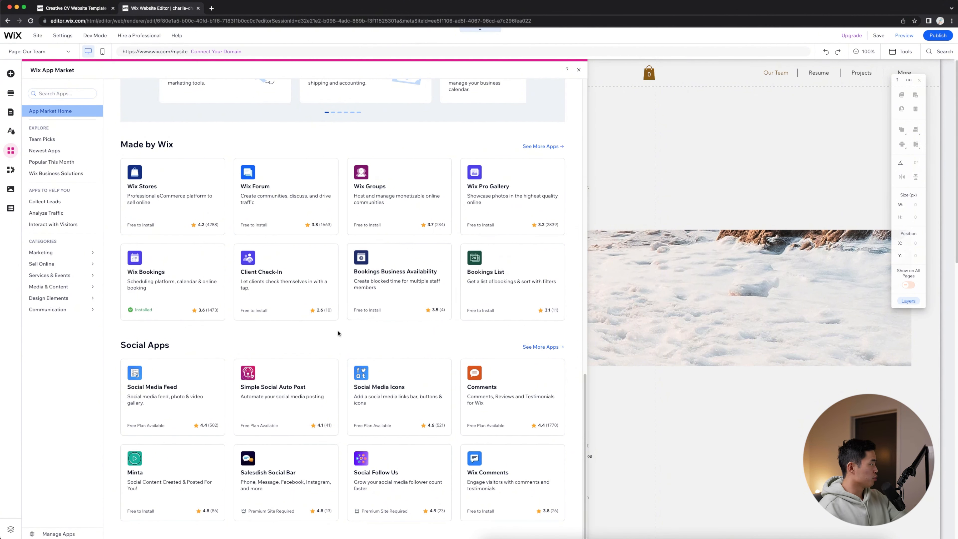
- Open the site design settings to reach the color and text theme
click(10, 131)
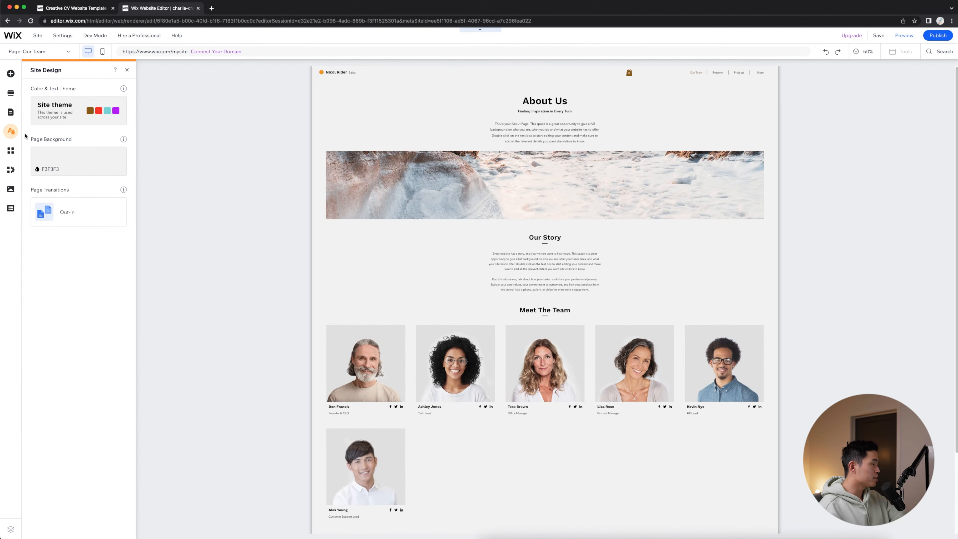
mouse_move(36, 117)
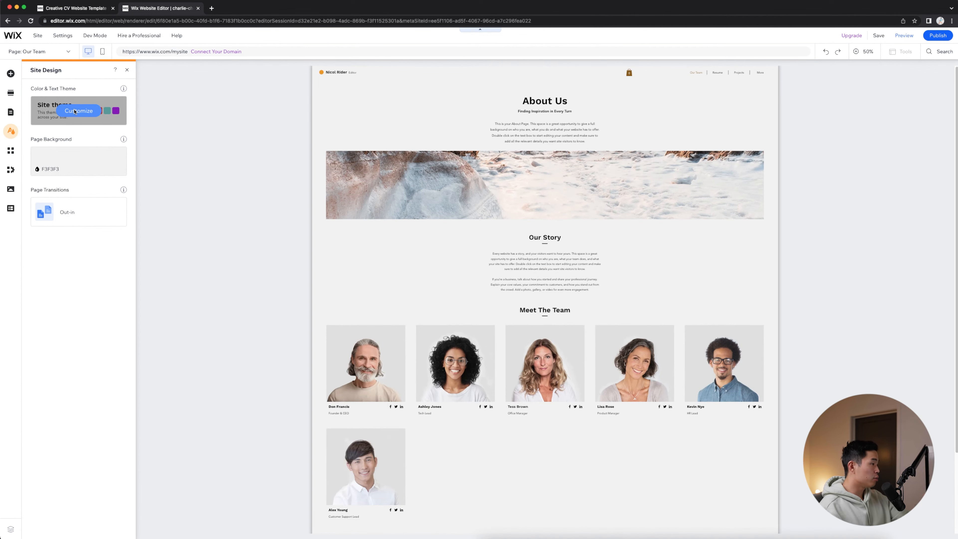